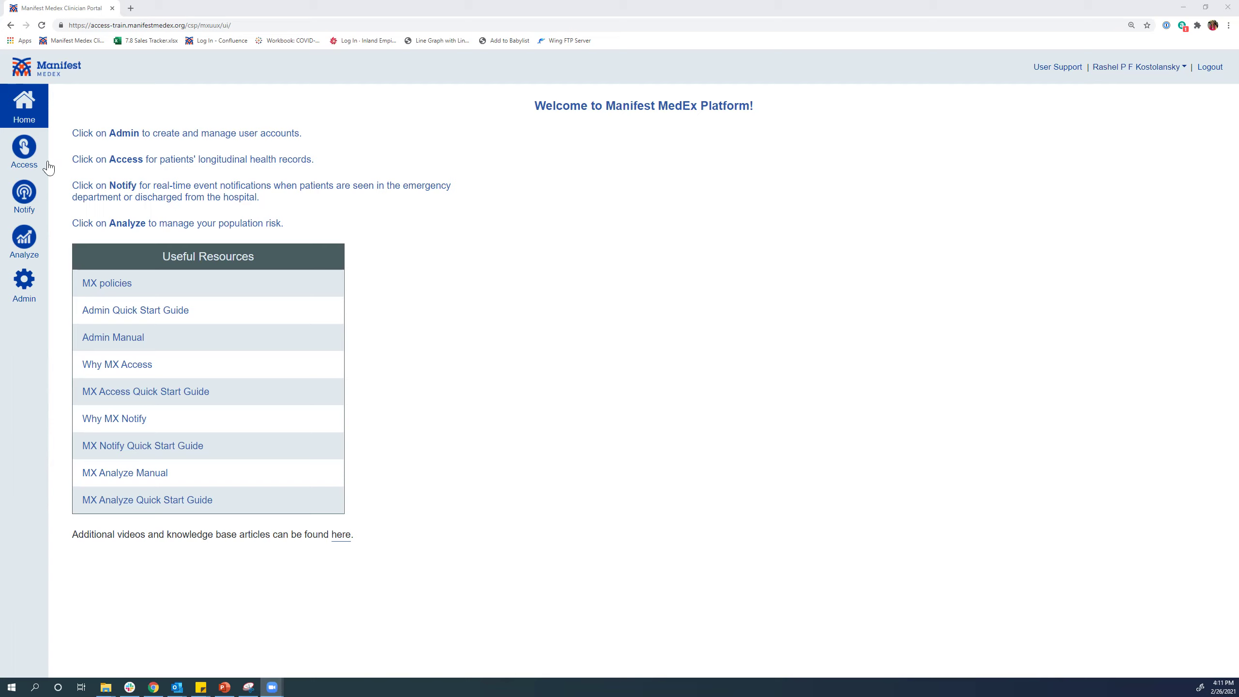
Open the Notify page to list the 11 real-time patient encounter alerts.
click(27, 197)
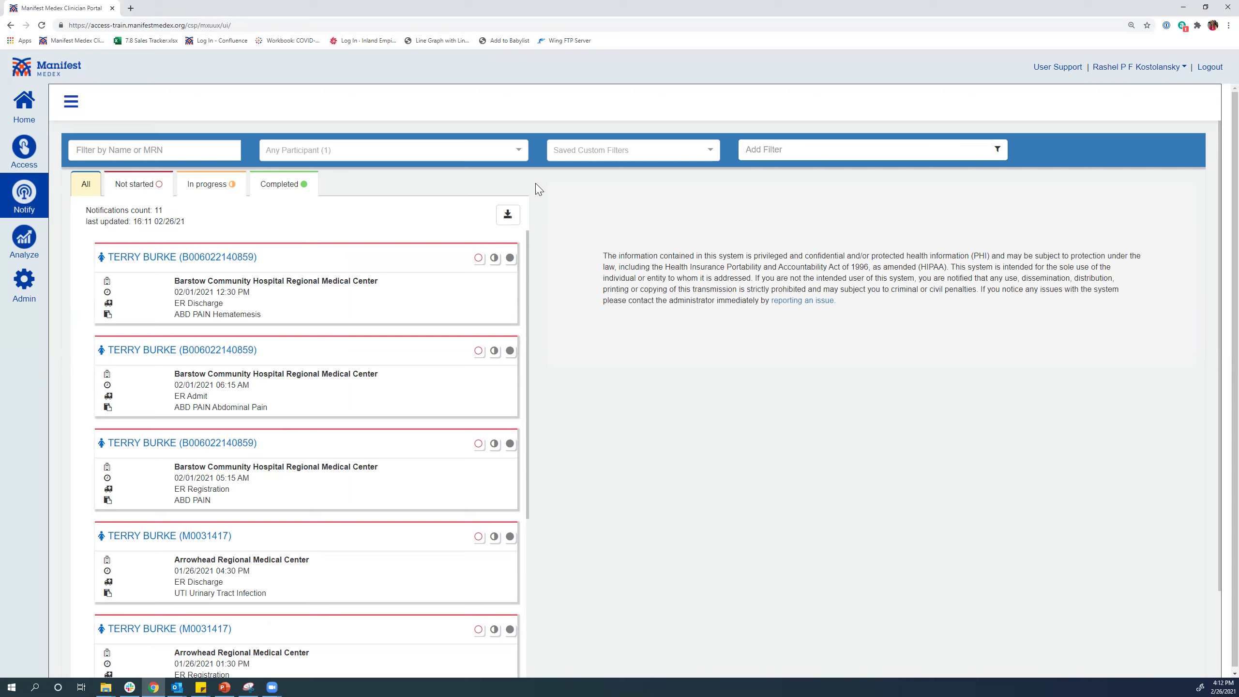
click(768, 153)
scroll(790, 302, down, 3)
scroll(791, 307, down, 4)
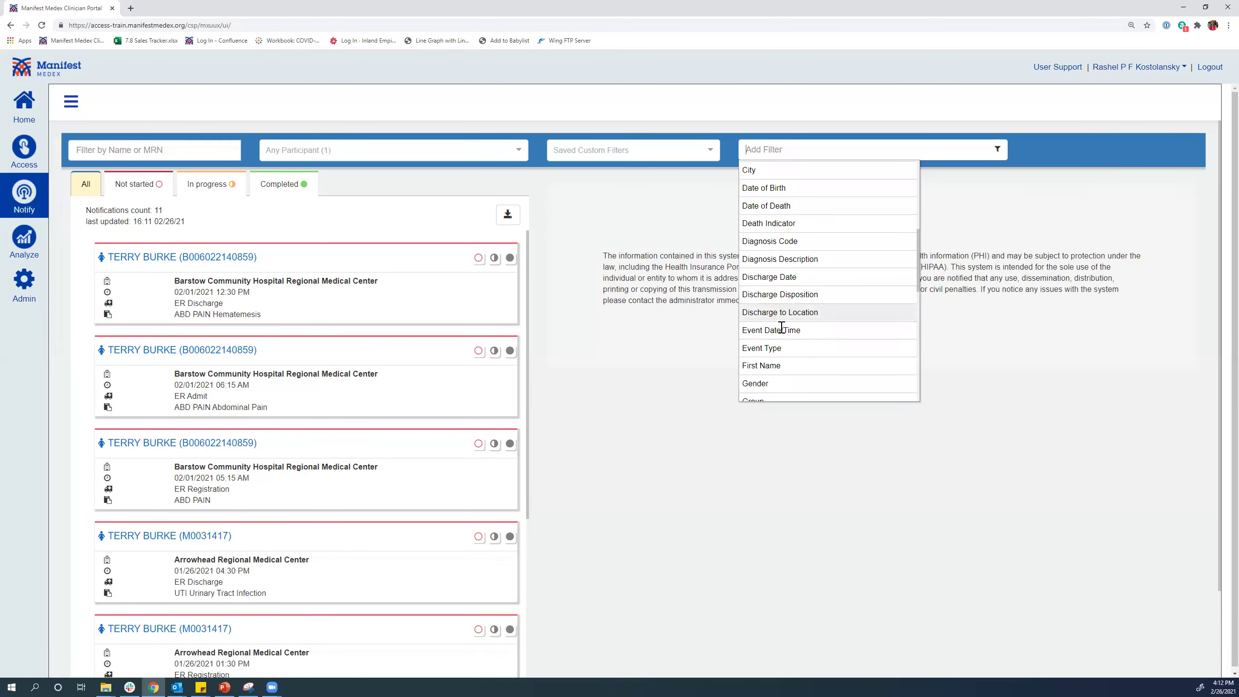
click(778, 348)
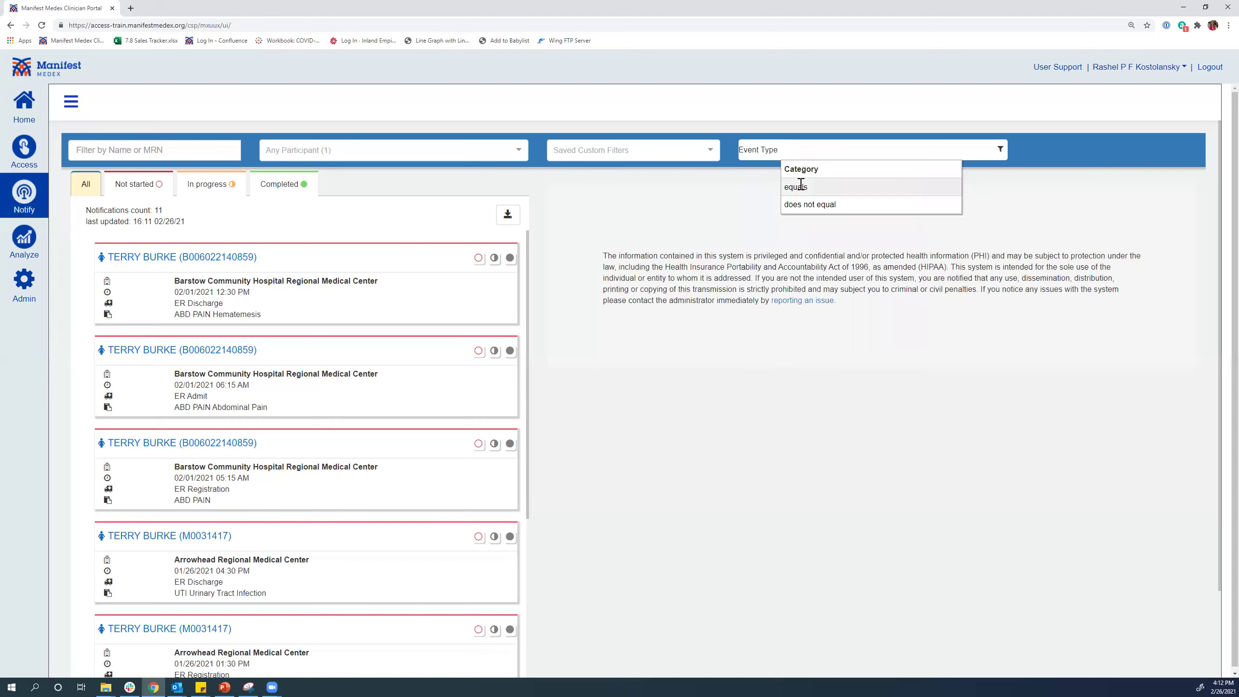
click(800, 185)
click(832, 205)
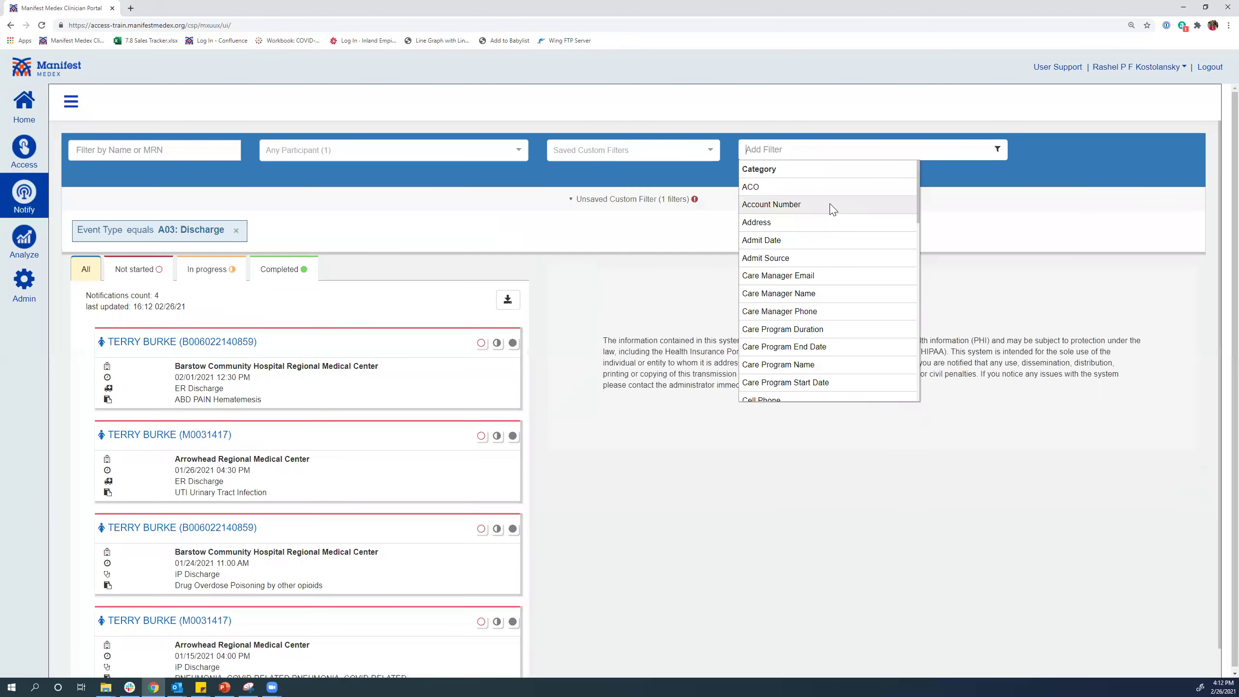
click(673, 244)
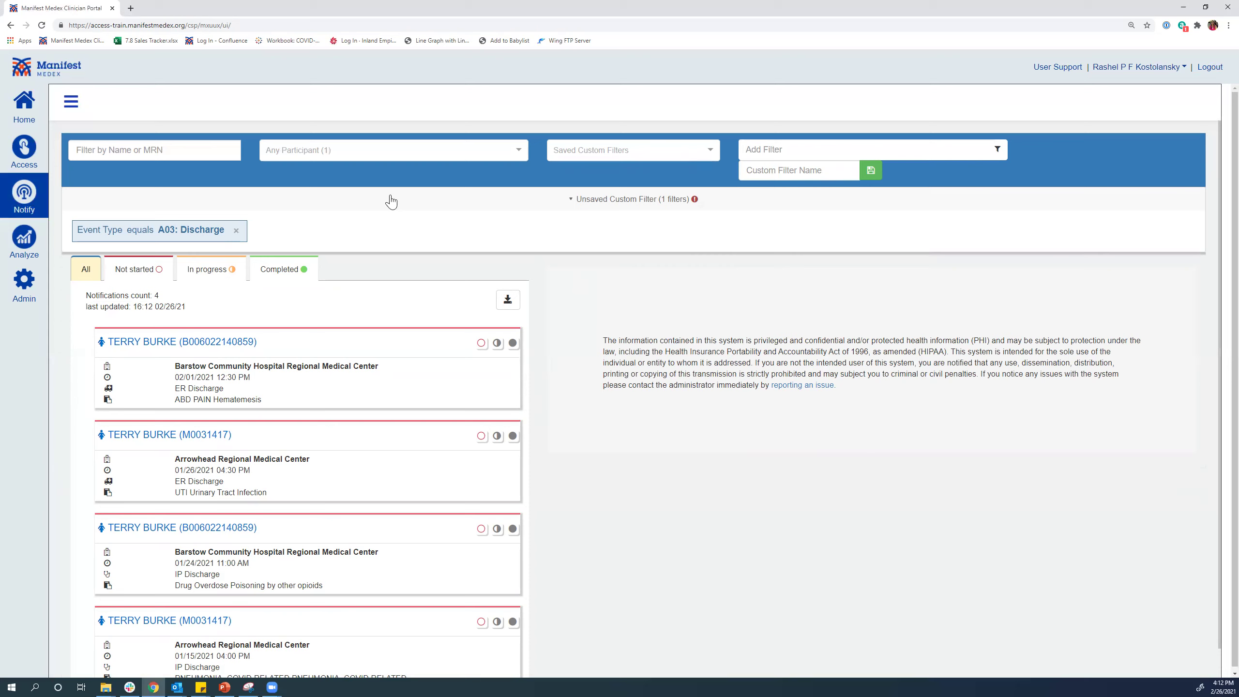
click(236, 230)
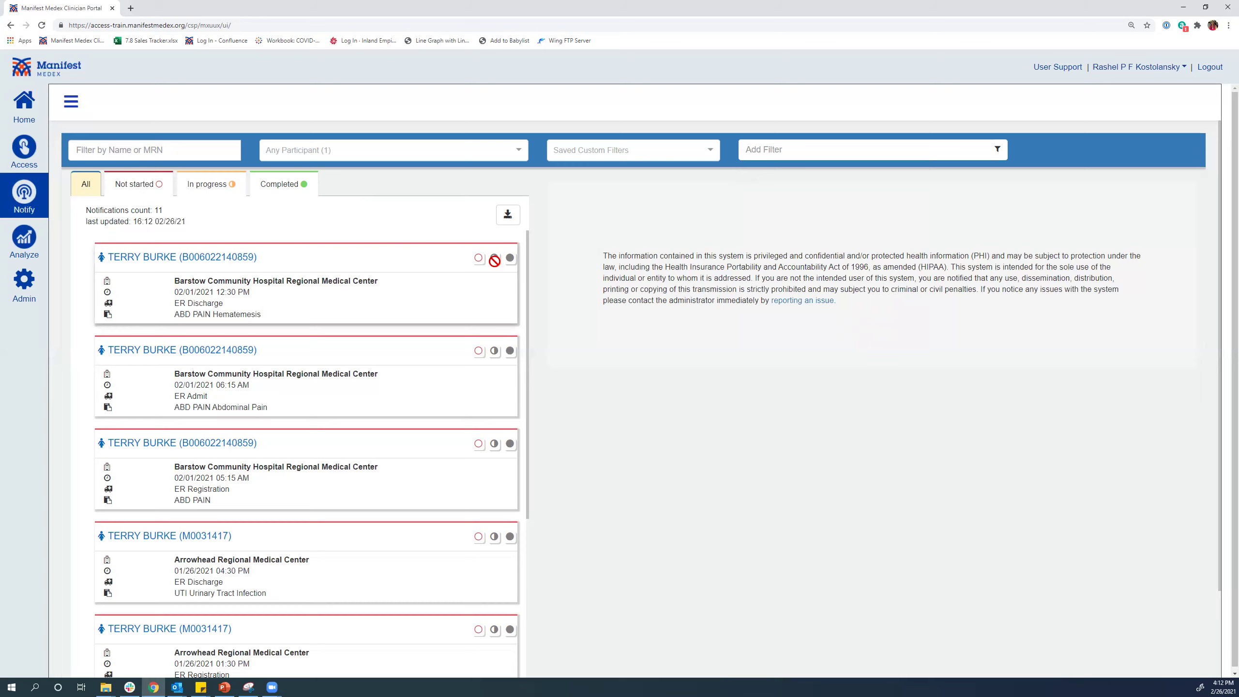
Mark the first Barstow ER discharge alert Completed, reset it to Not started, then open its patient details.
click(510, 258)
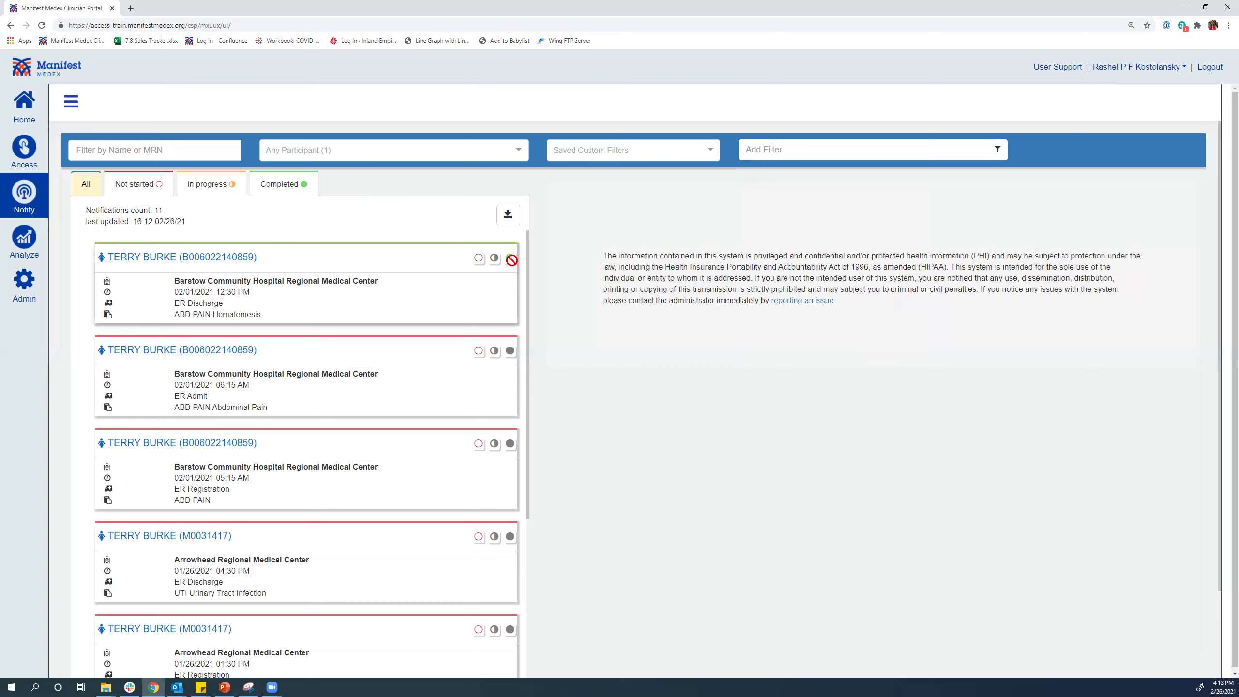
click(285, 190)
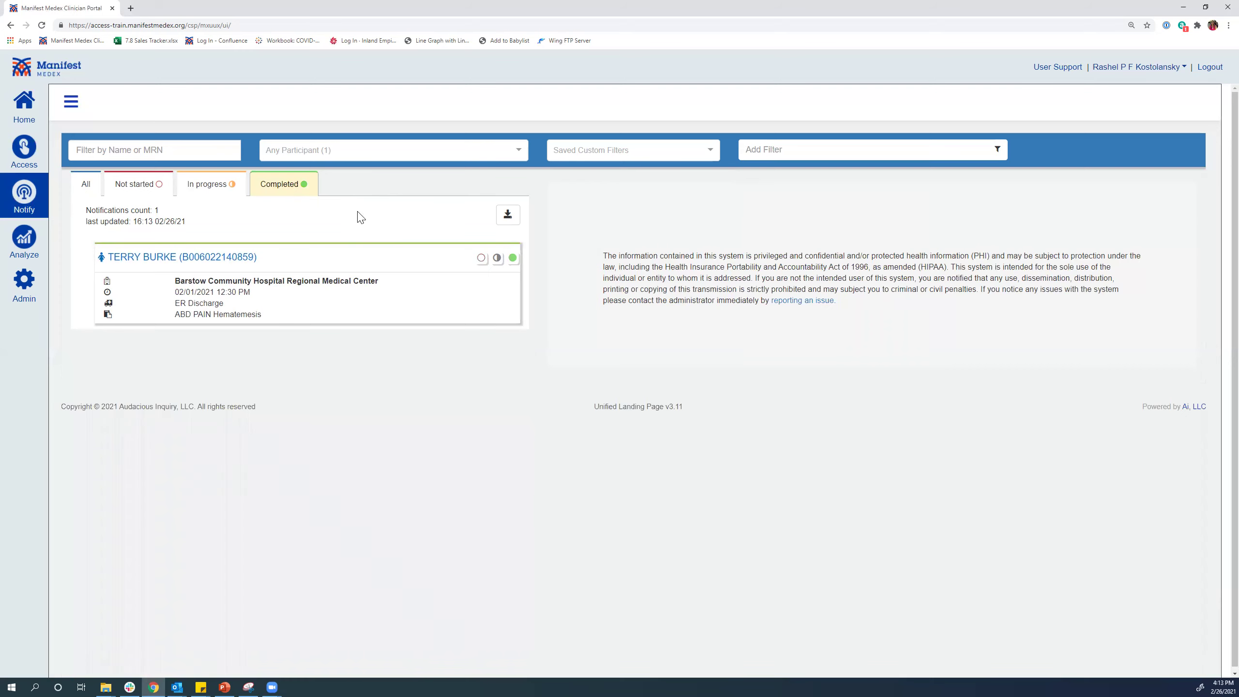
click(480, 263)
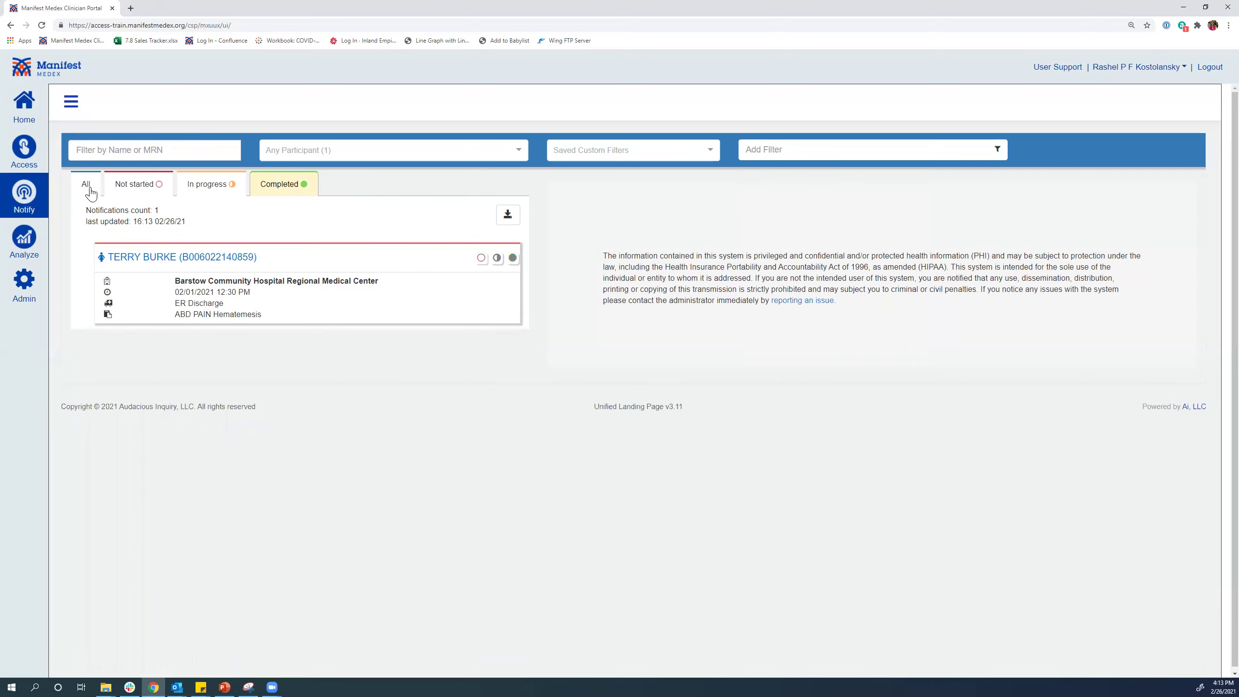
click(86, 193)
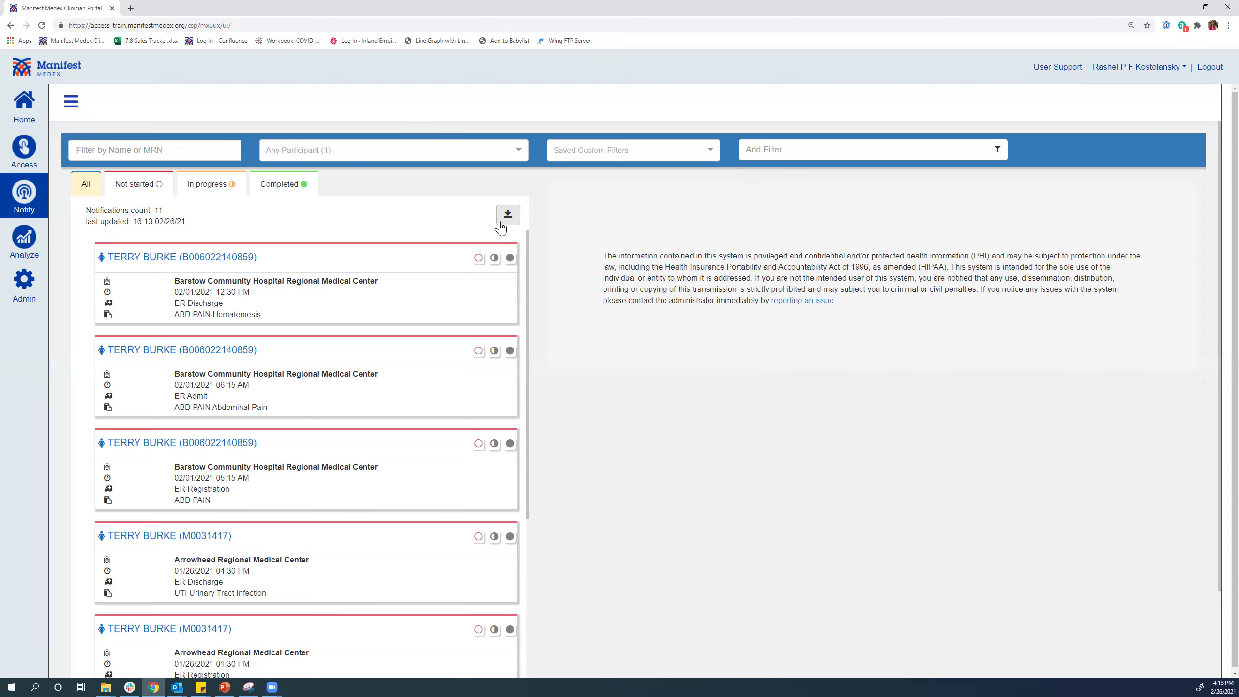
click(296, 306)
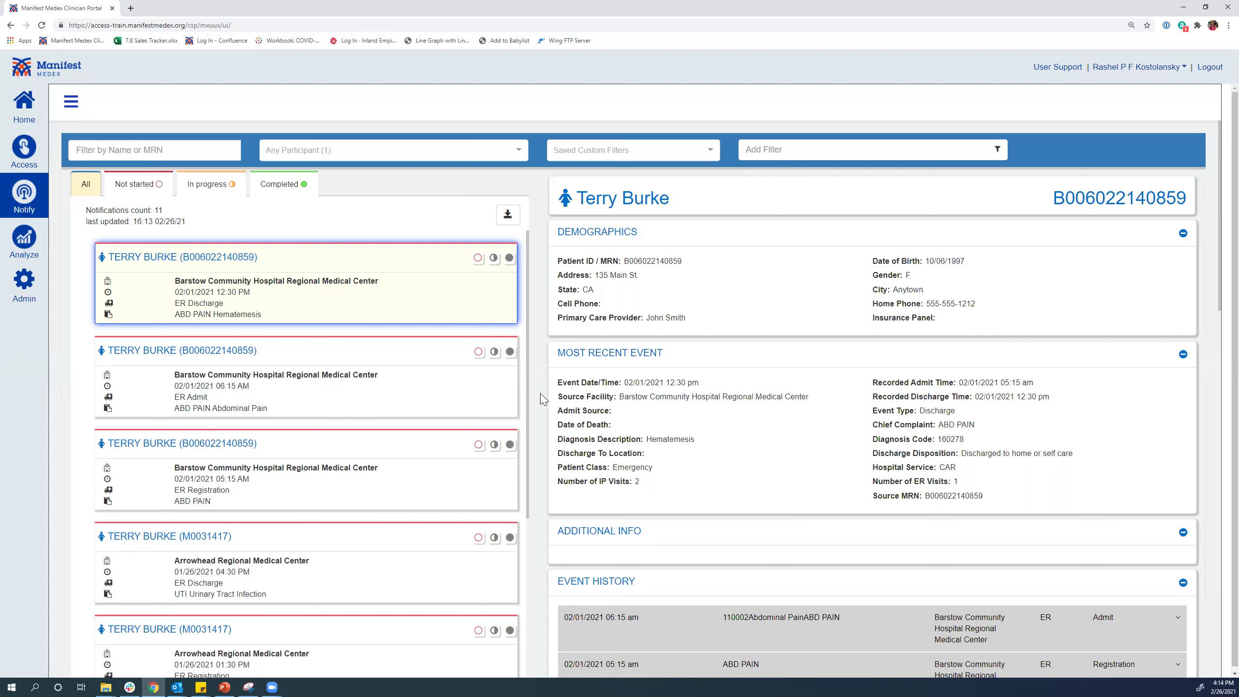
scroll(542, 399, down, 1)
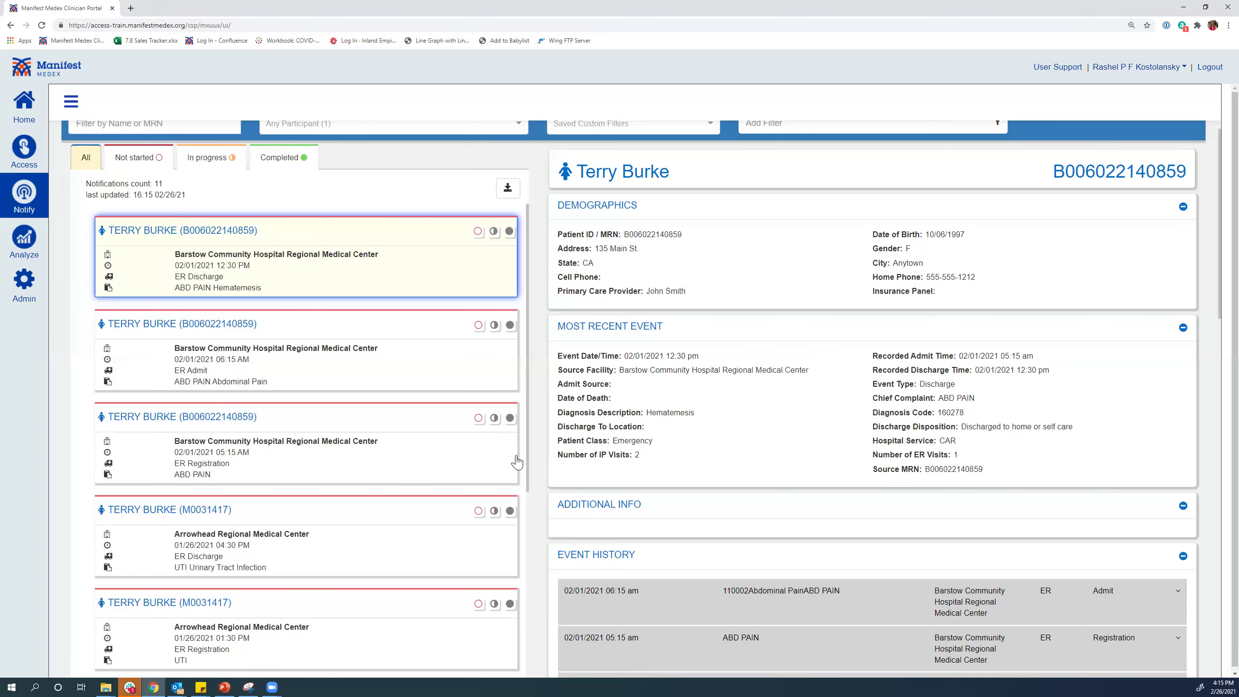
scroll(528, 474, down, 8)
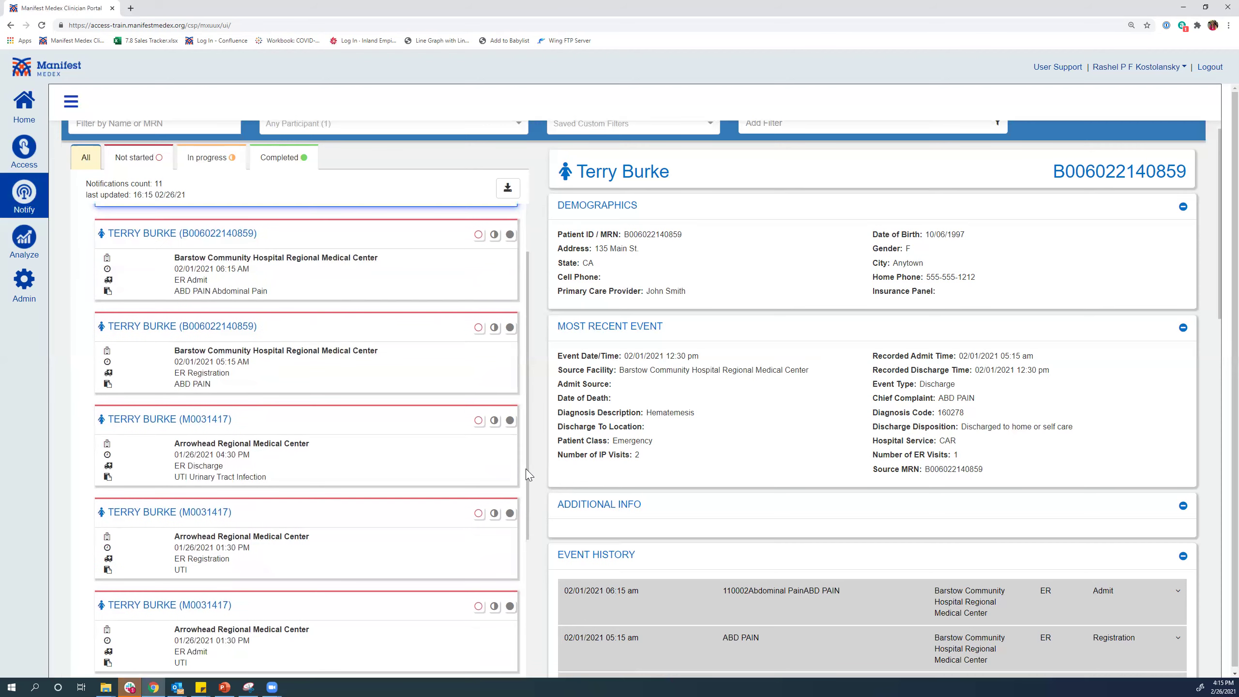
scroll(528, 474, down, 2)
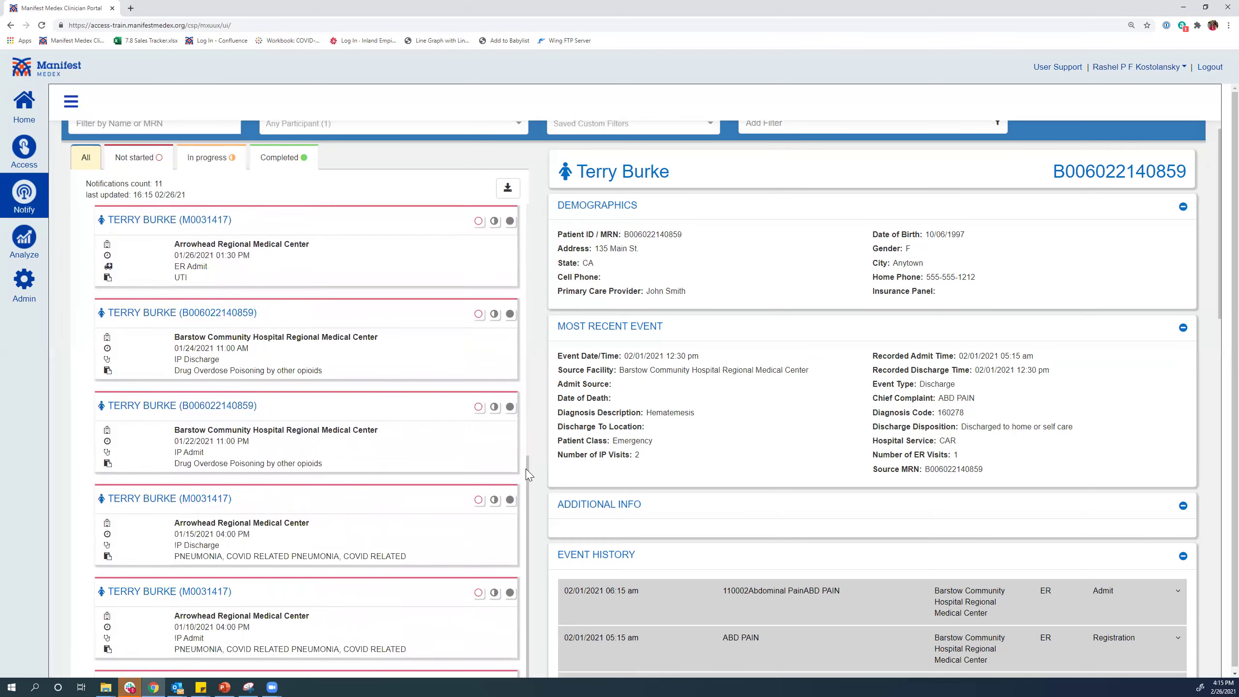
scroll(397, 609, down, 1)
scroll(397, 609, down, 2)
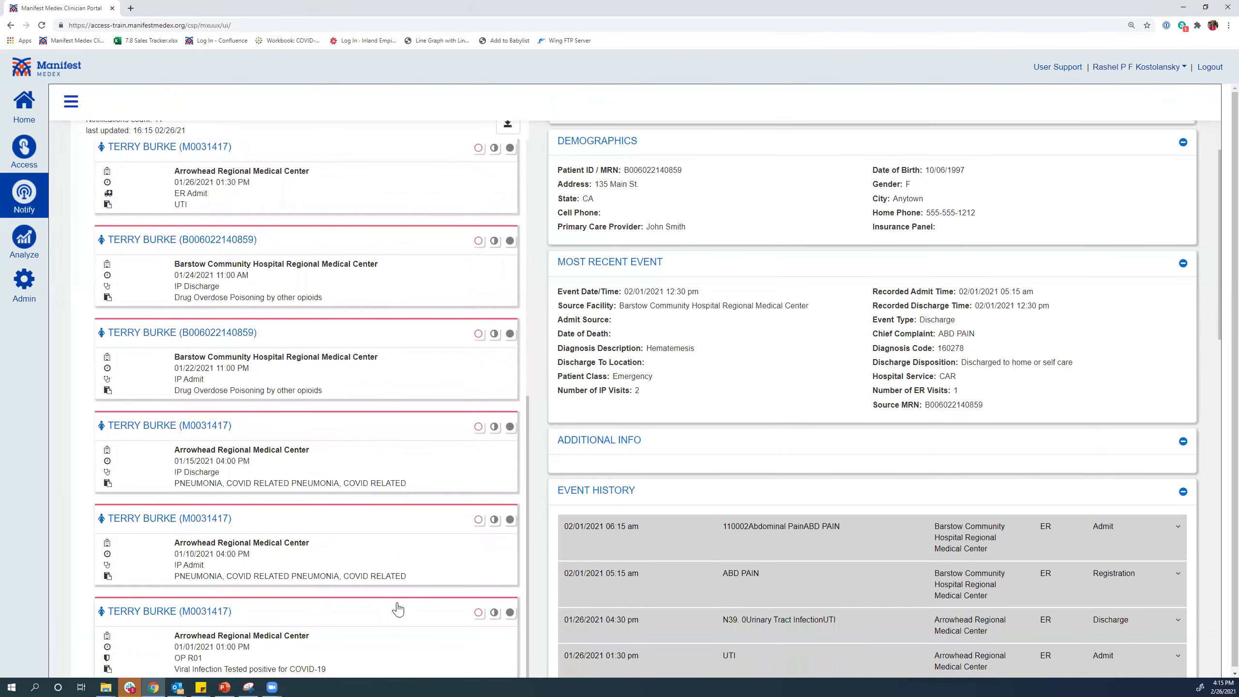
Load the details of the 01/01/2021 Arrowhead Regional outpatient COVID-19 positive event.
click(374, 570)
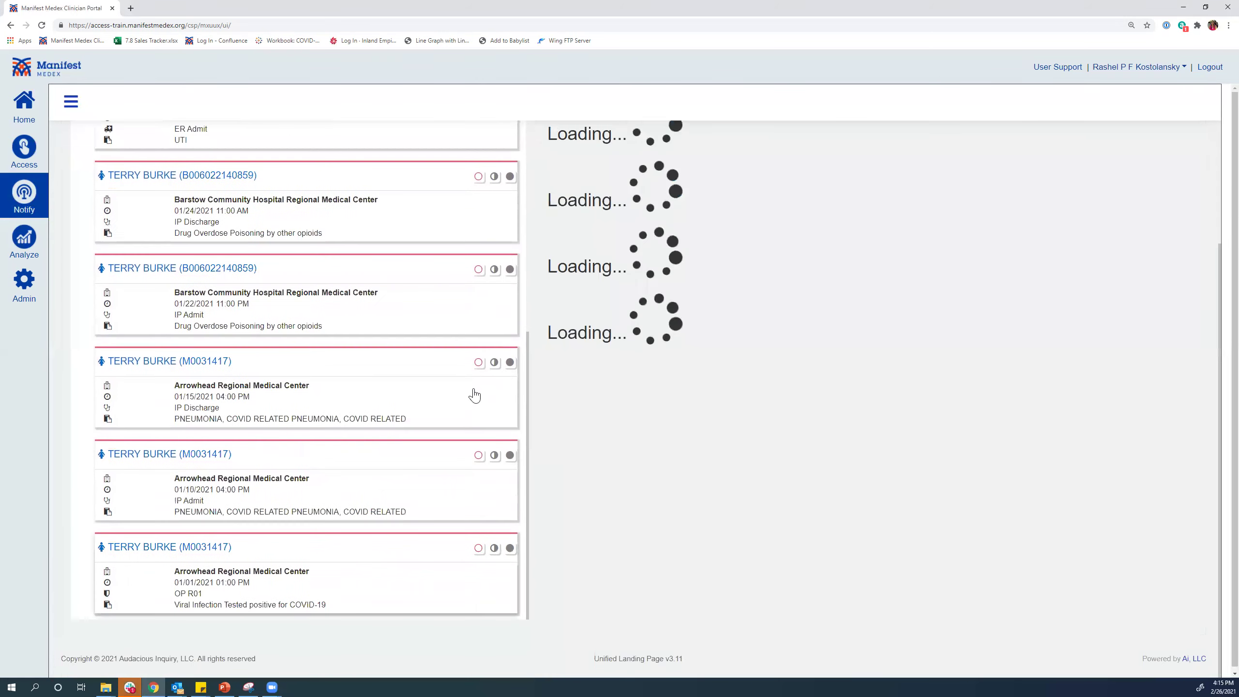
scroll(539, 352, up, 1)
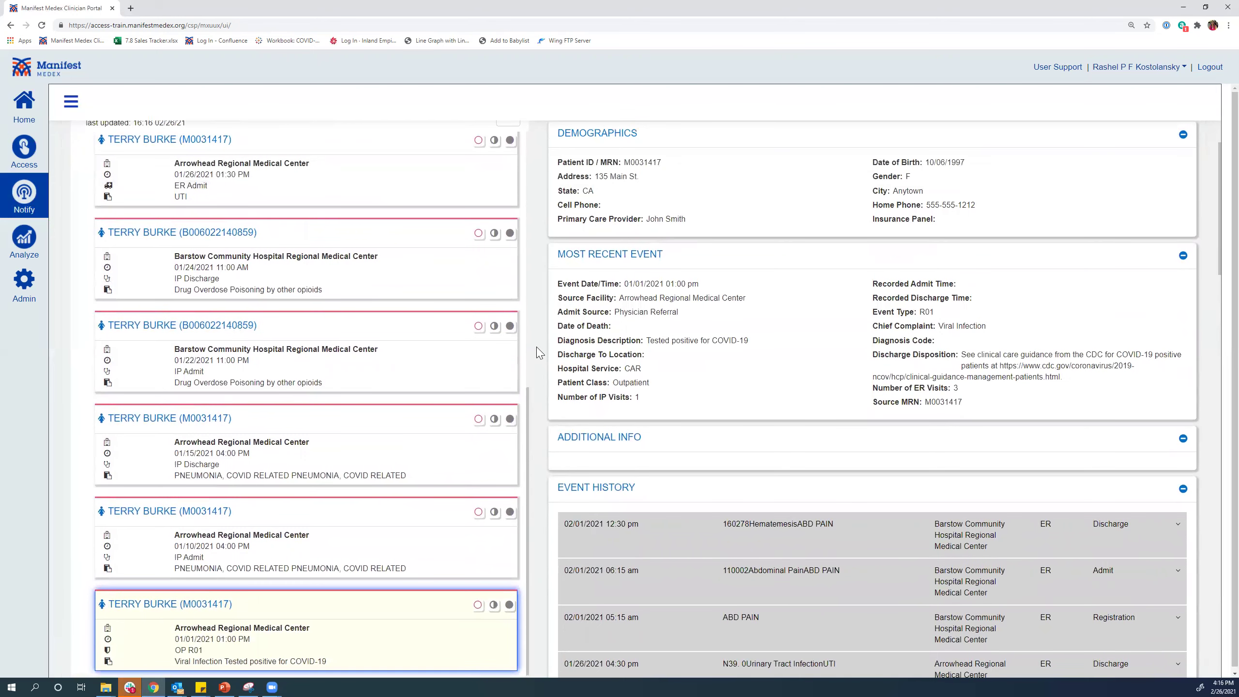
Open the patient's longitudinal record via Access and expand More demographics.
click(19, 150)
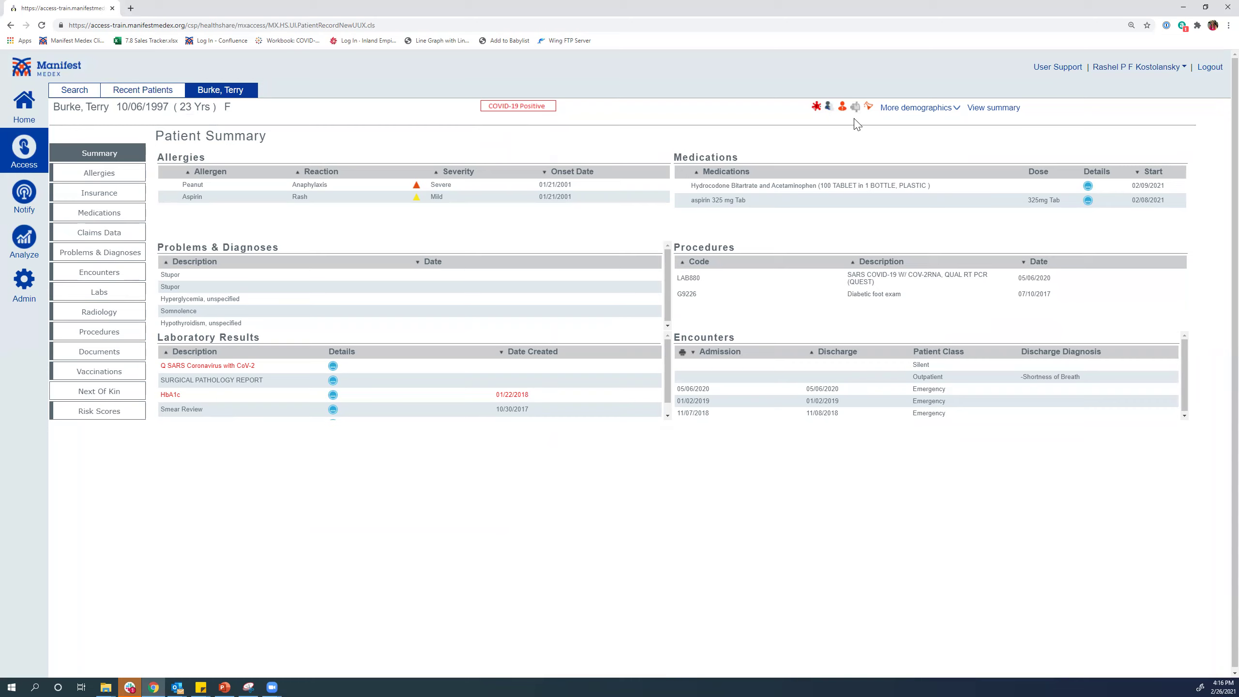
mouse_move(816, 113)
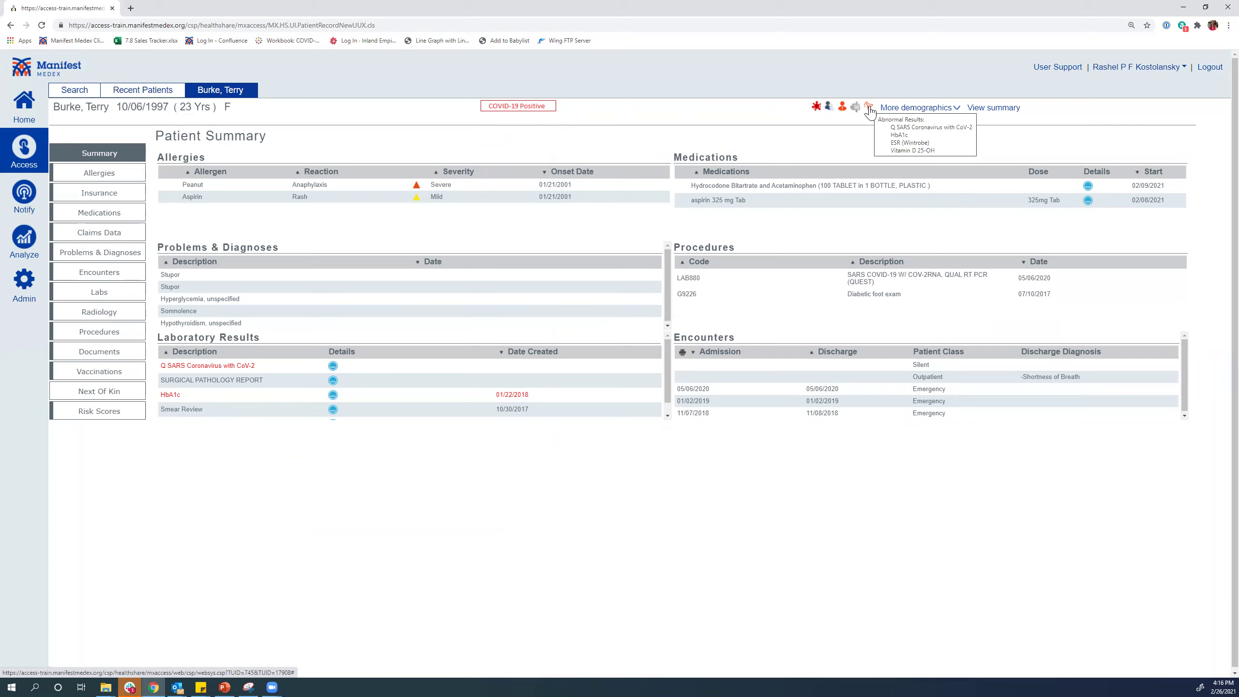
click(946, 112)
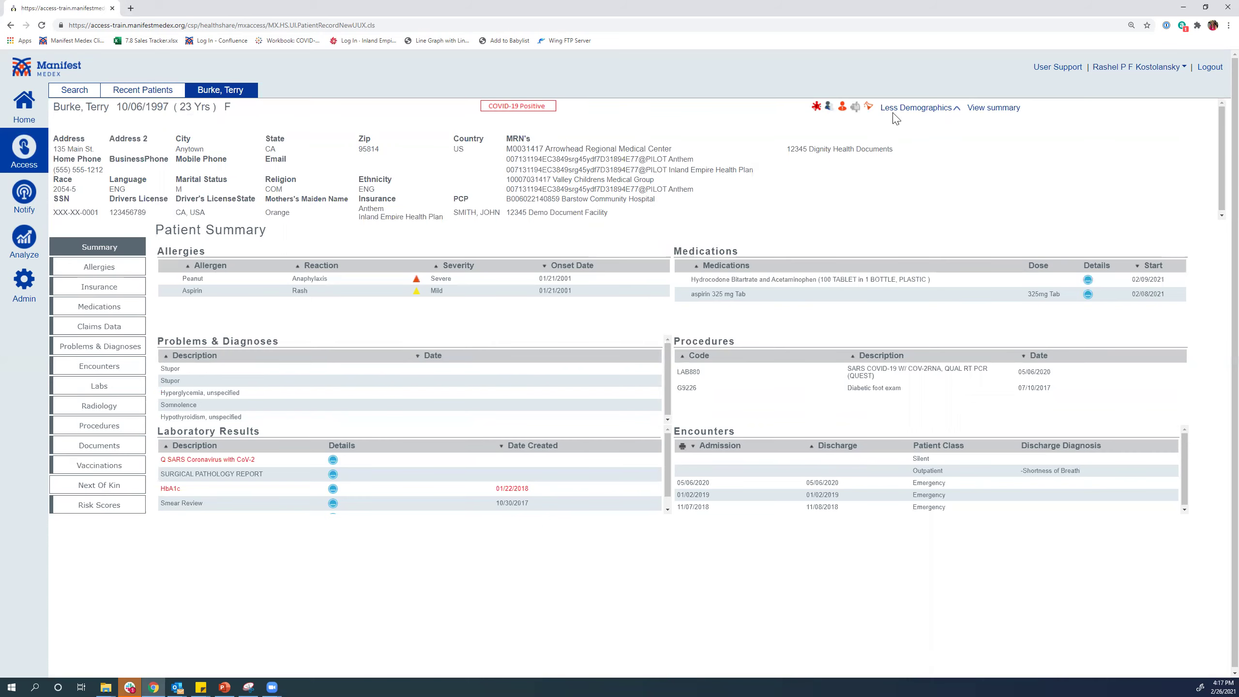
Collapse the extra demographics and display the Patient Summary Report as Patient Summary (HTML).
click(913, 112)
click(978, 110)
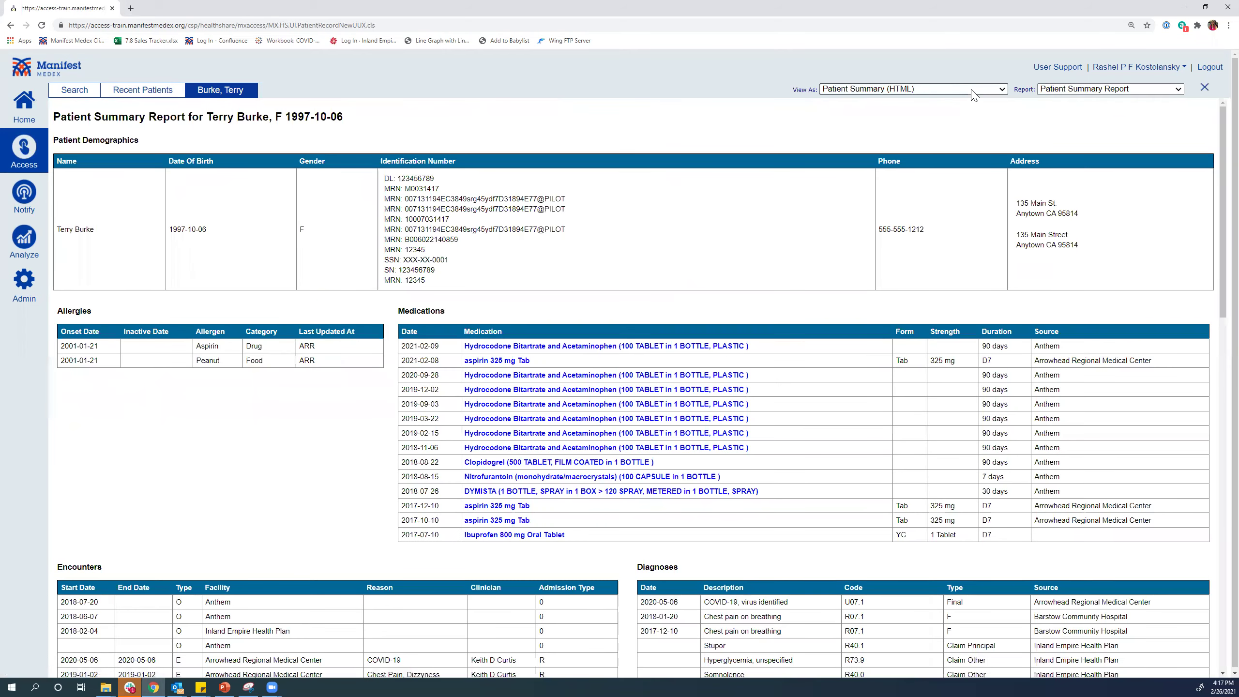
click(971, 92)
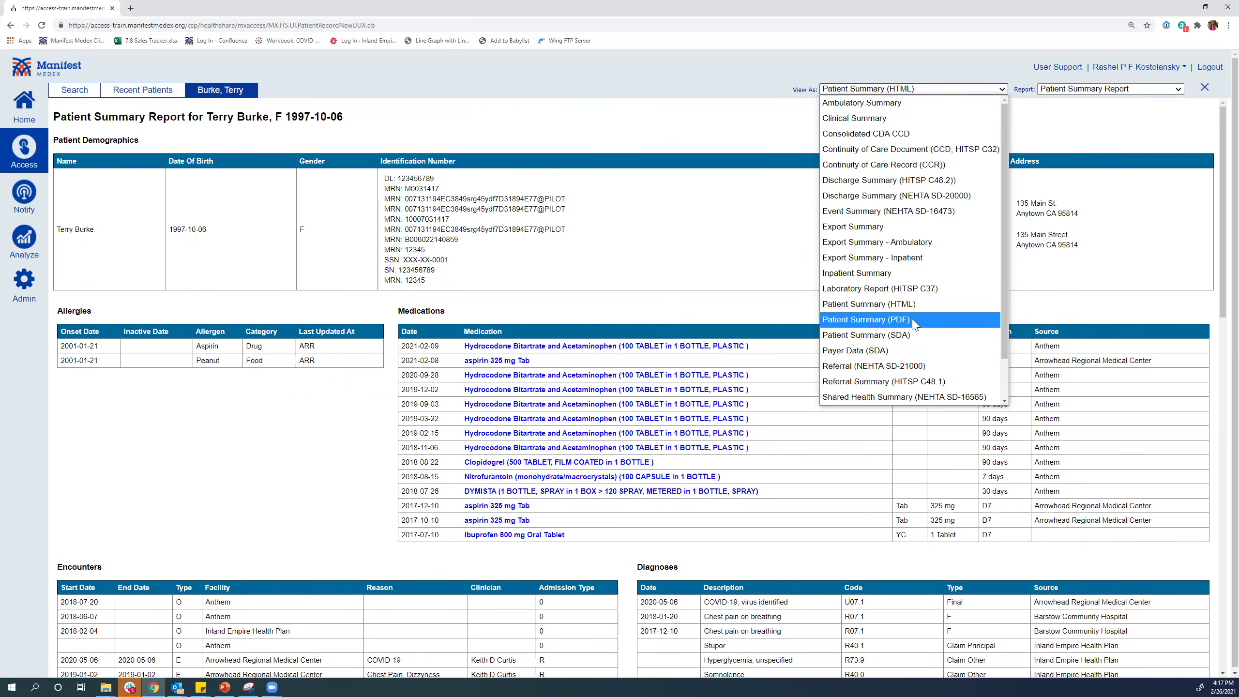
click(1069, 138)
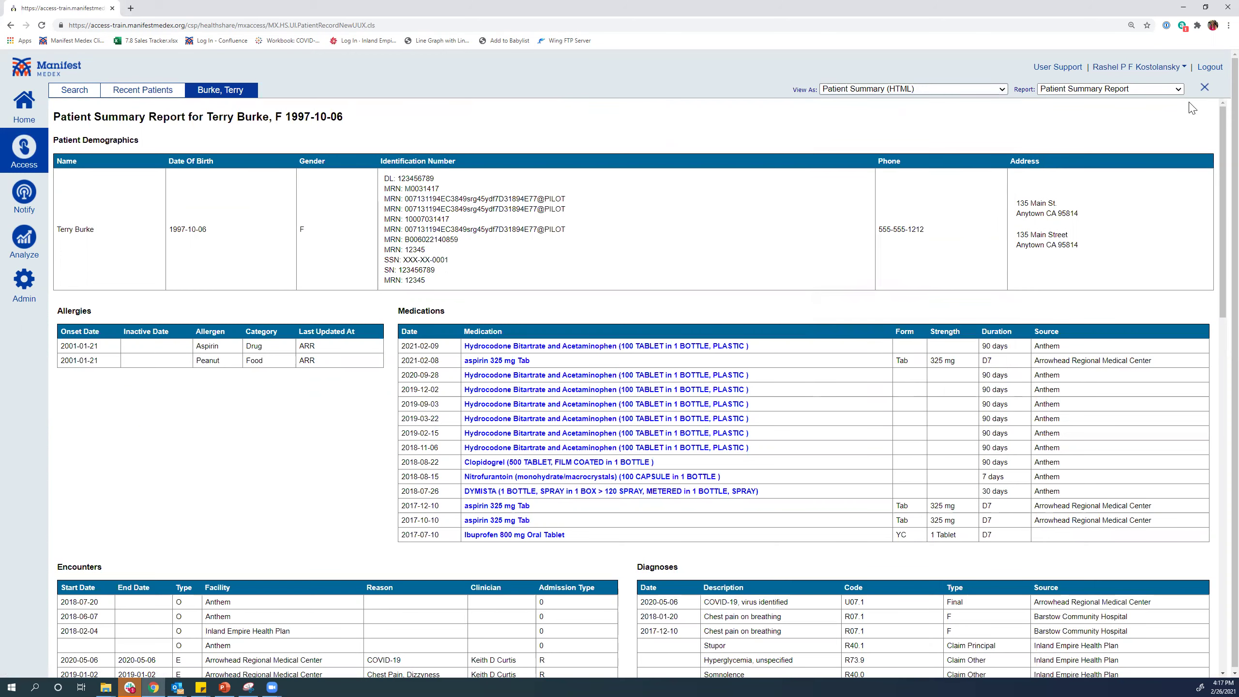
Close the Patient Summary Report and return to the Patient Summary overview.
click(1205, 91)
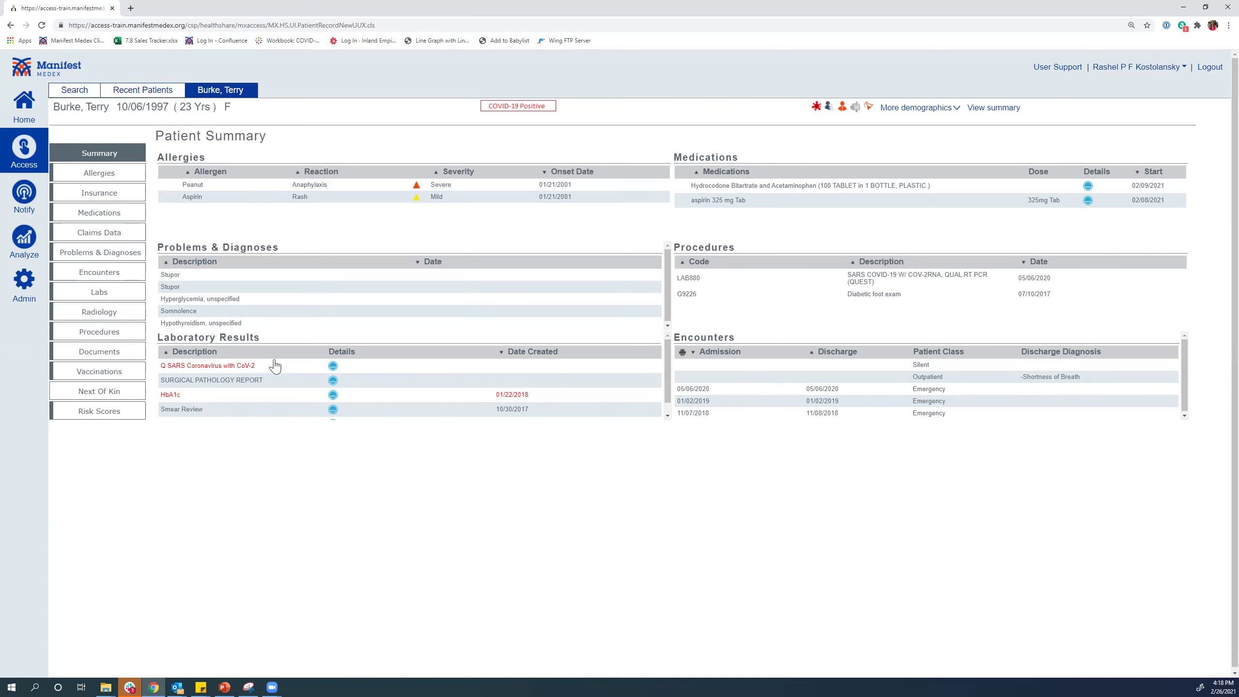
Show the patient's Medications as Filled Meds, then Prescribed Meds, ending on All Meds.
click(130, 216)
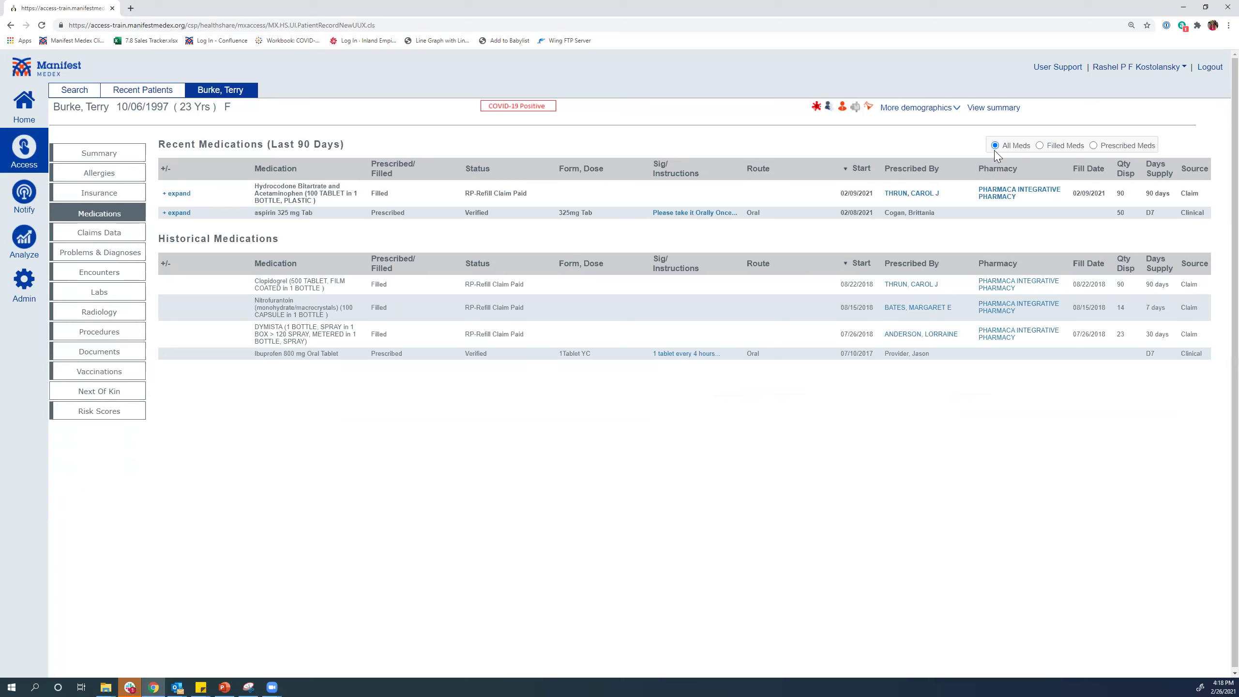
click(1040, 146)
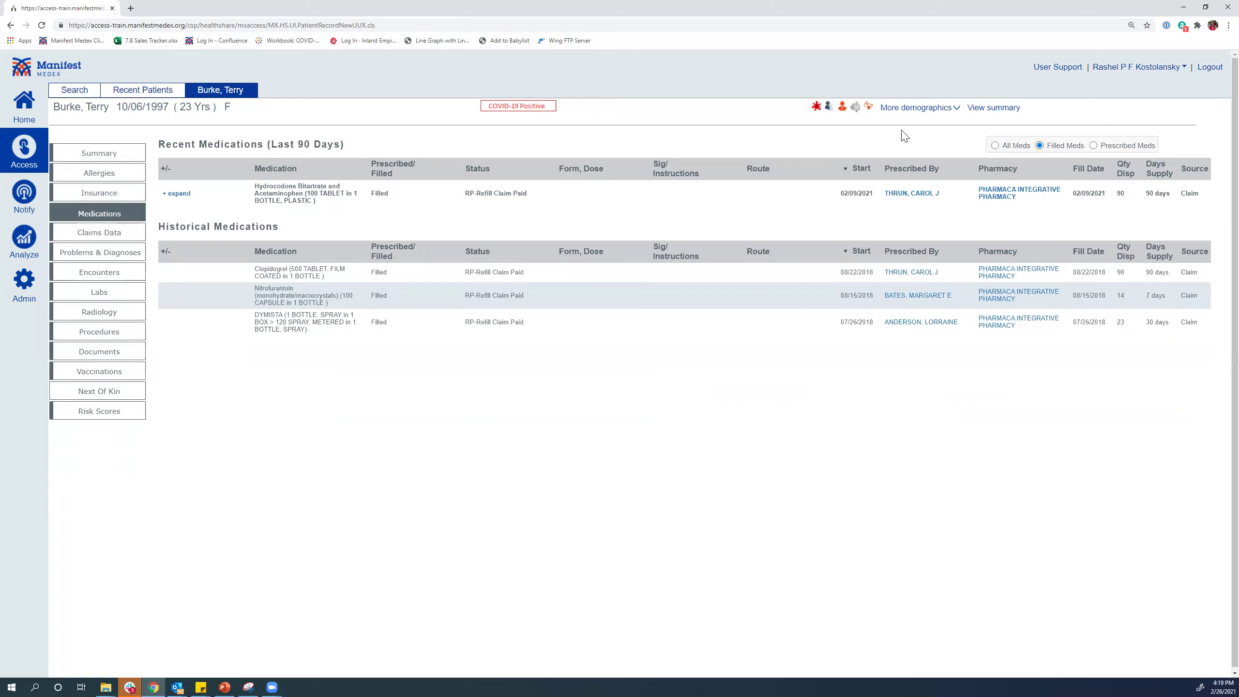
click(1093, 147)
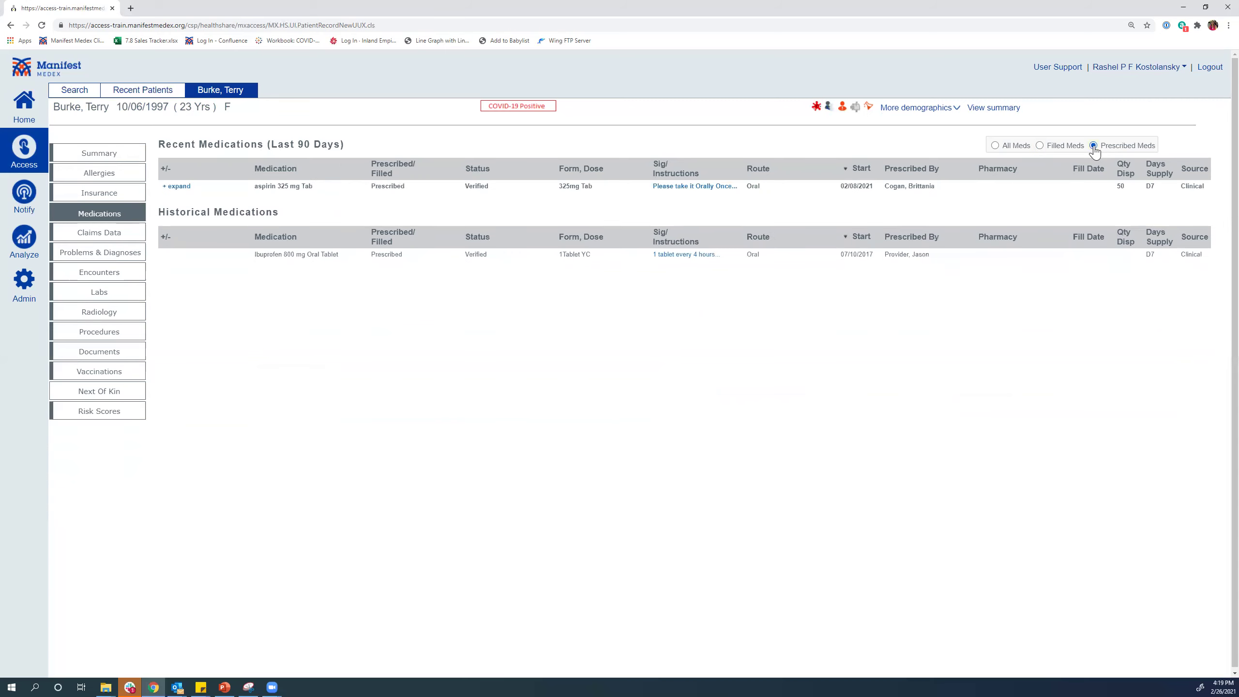
click(995, 146)
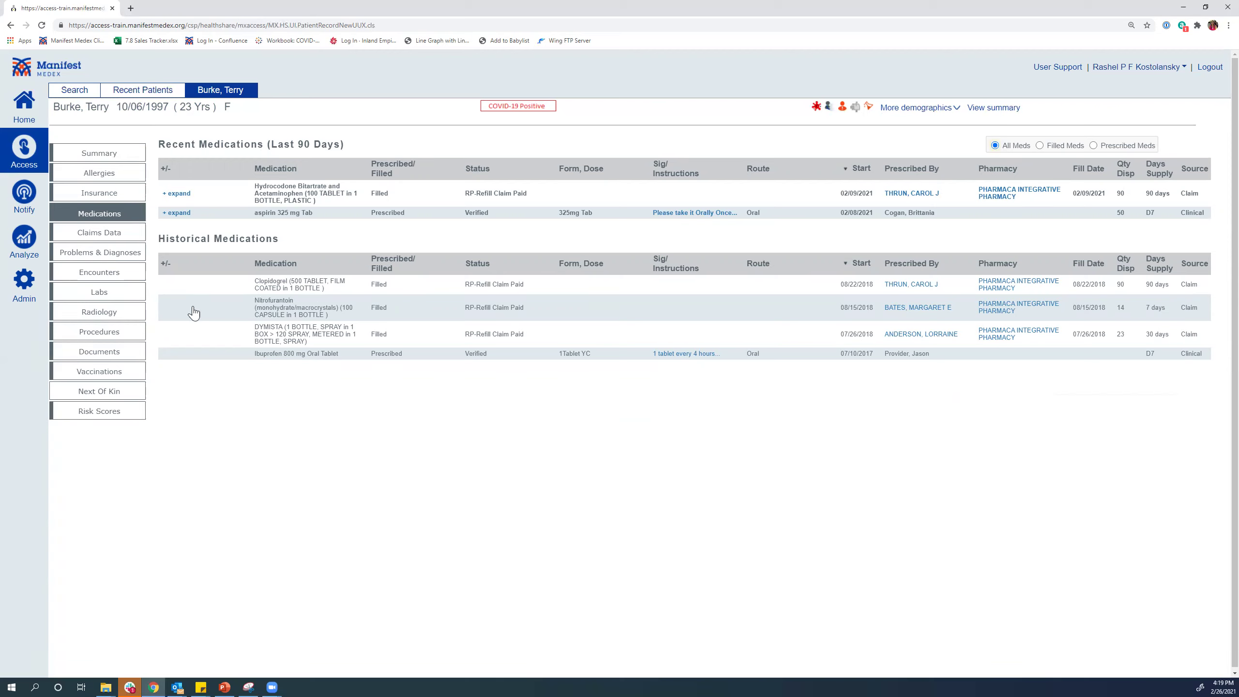
Show the patient's Encounters as Clinically-sourced, then Claims-sourced, ending on All Encounters.
click(128, 276)
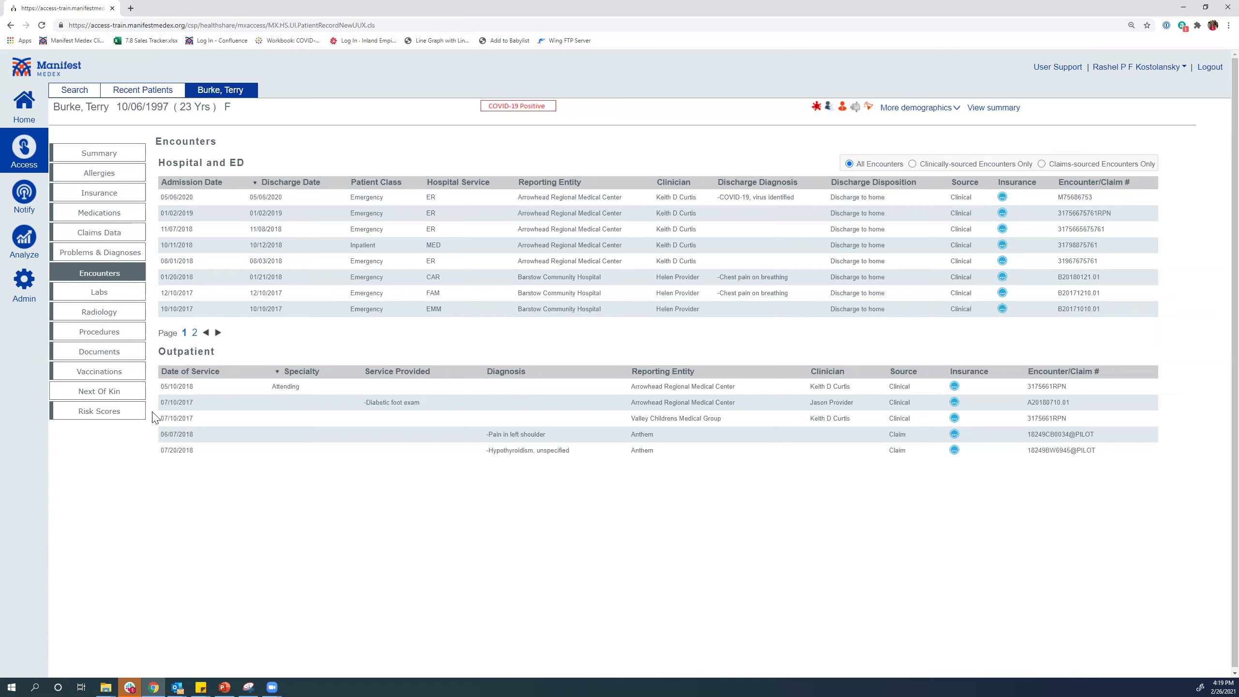
click(912, 165)
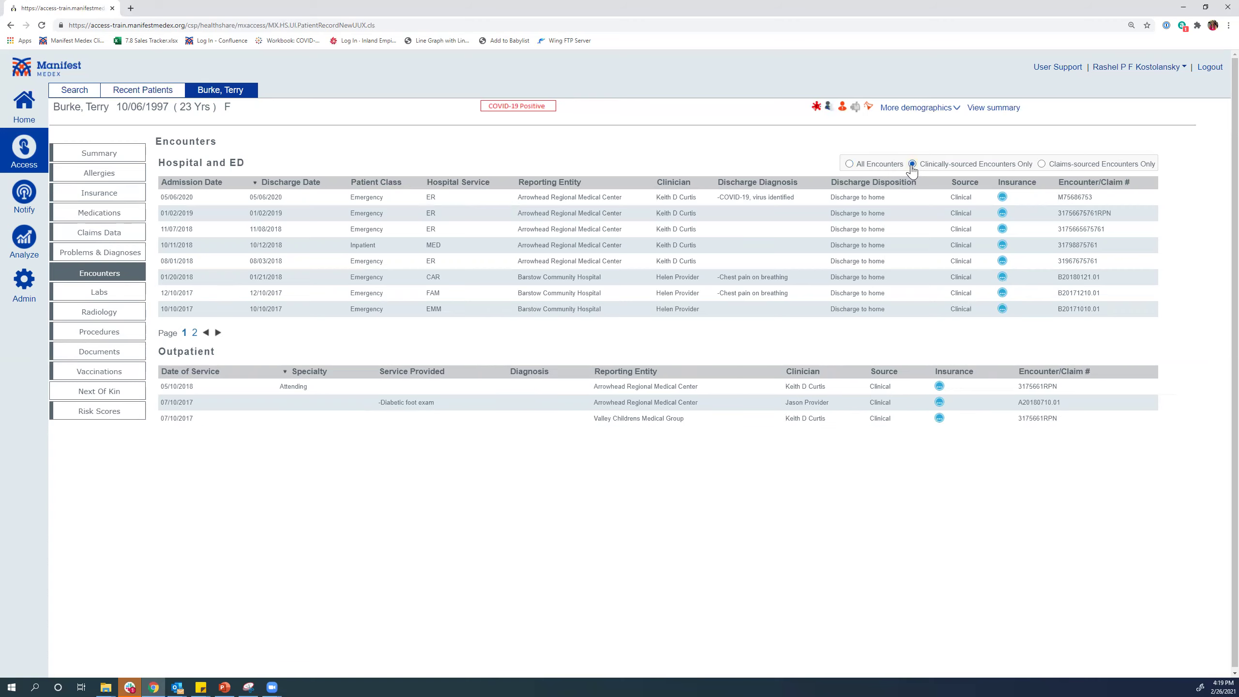
click(1042, 164)
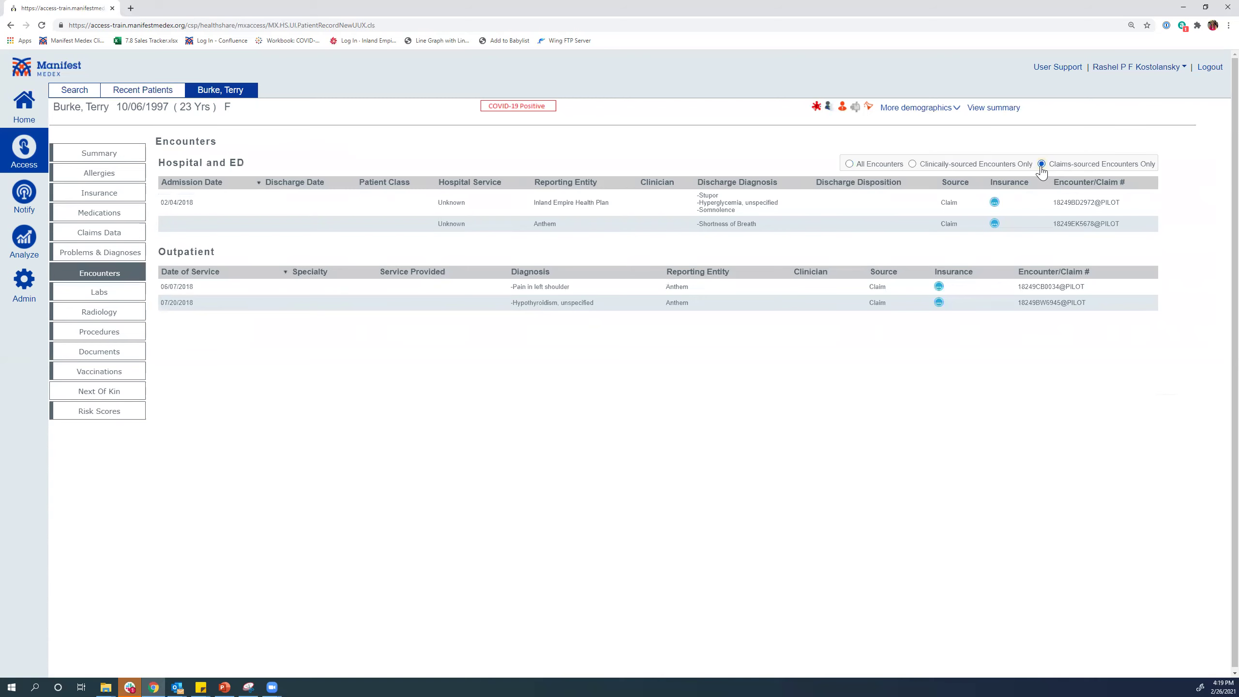
click(849, 164)
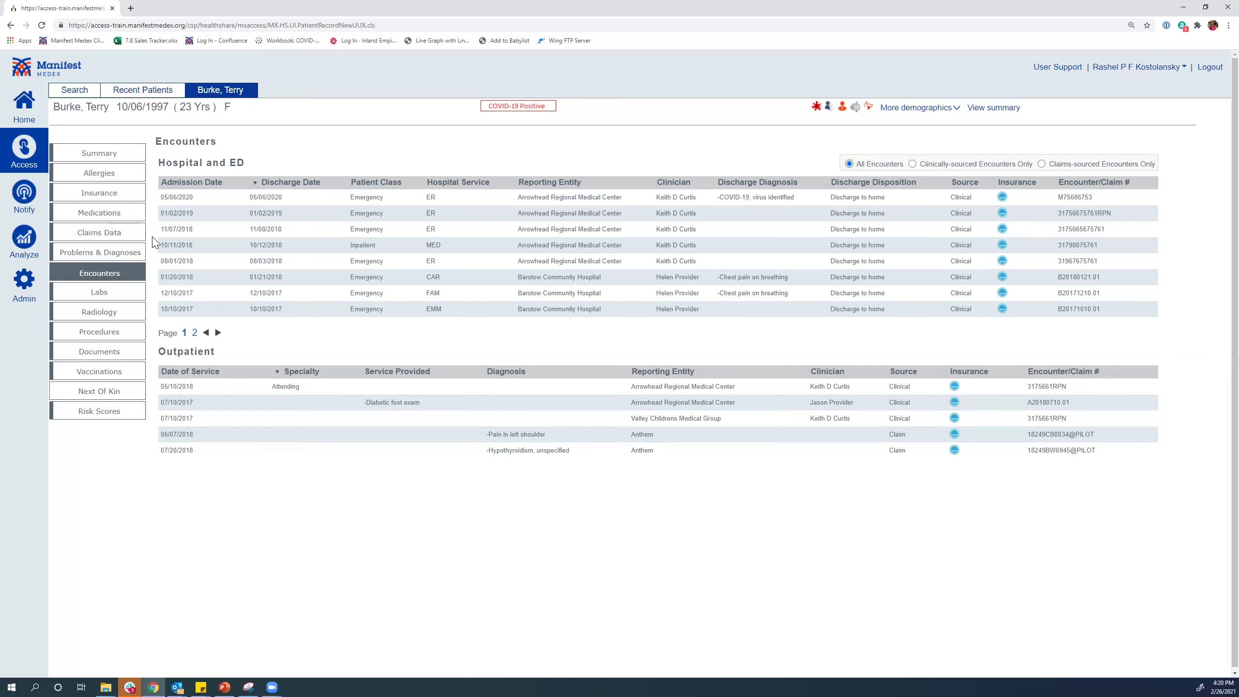
Open the 01/22/2018 HbA1c lab result and review its order details.
click(121, 294)
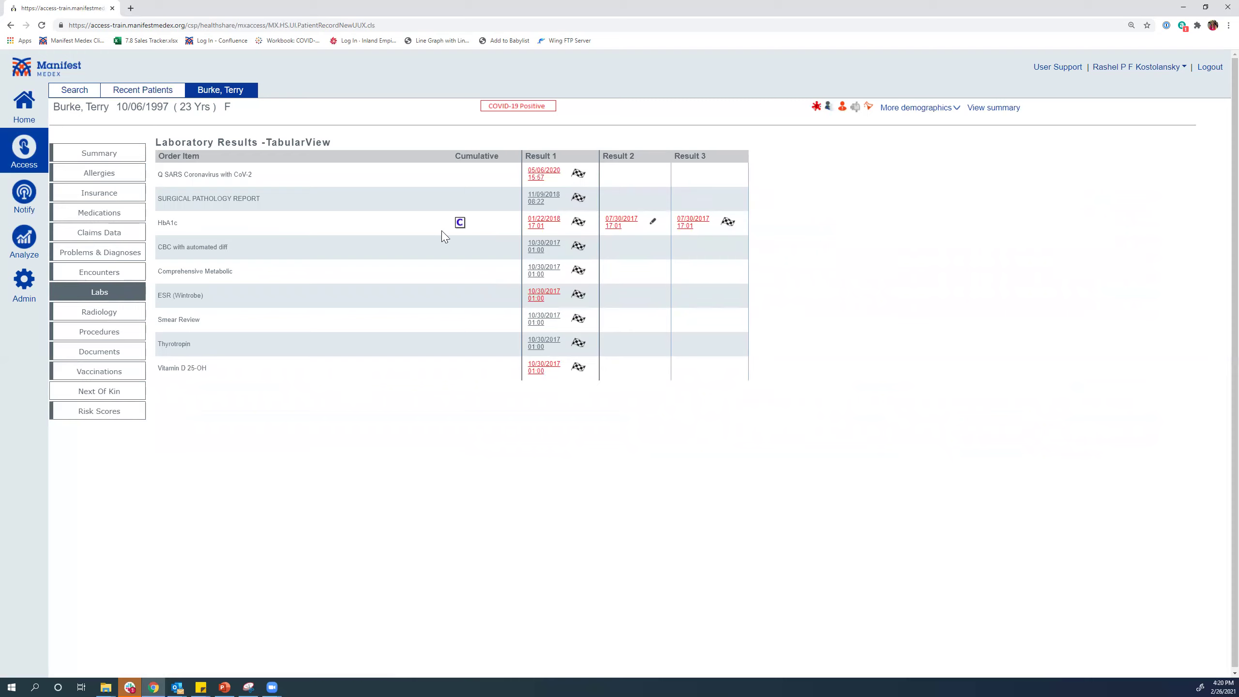
click(536, 225)
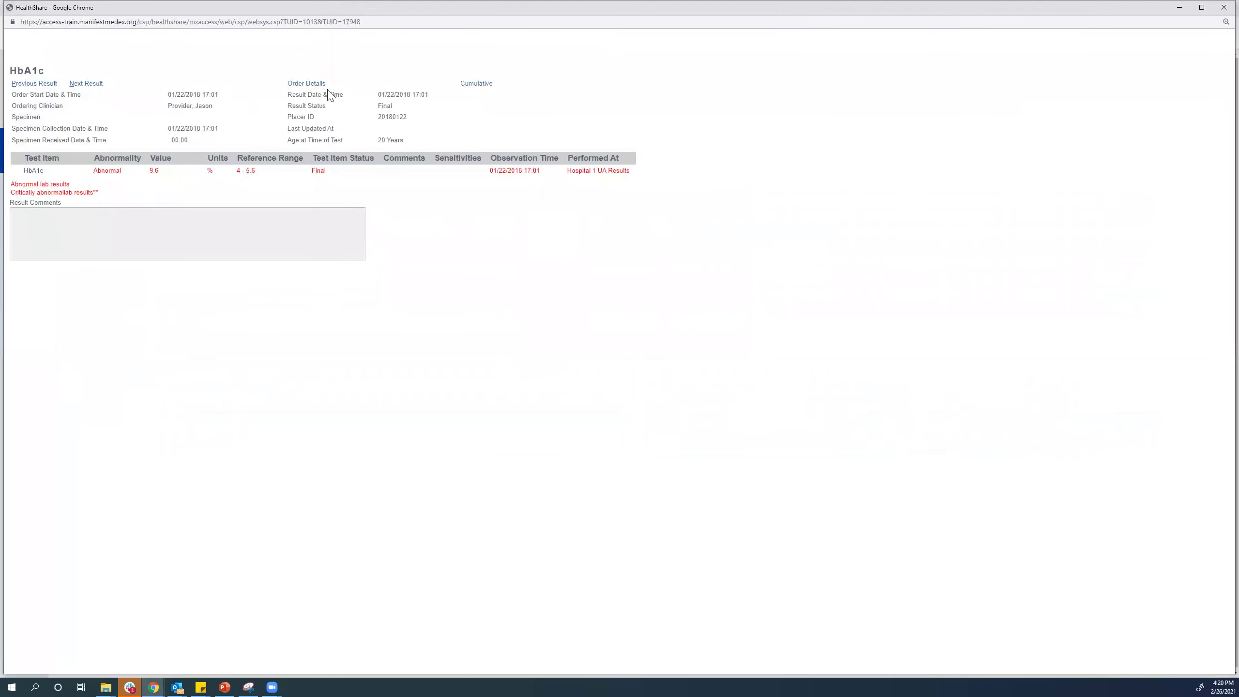
click(315, 84)
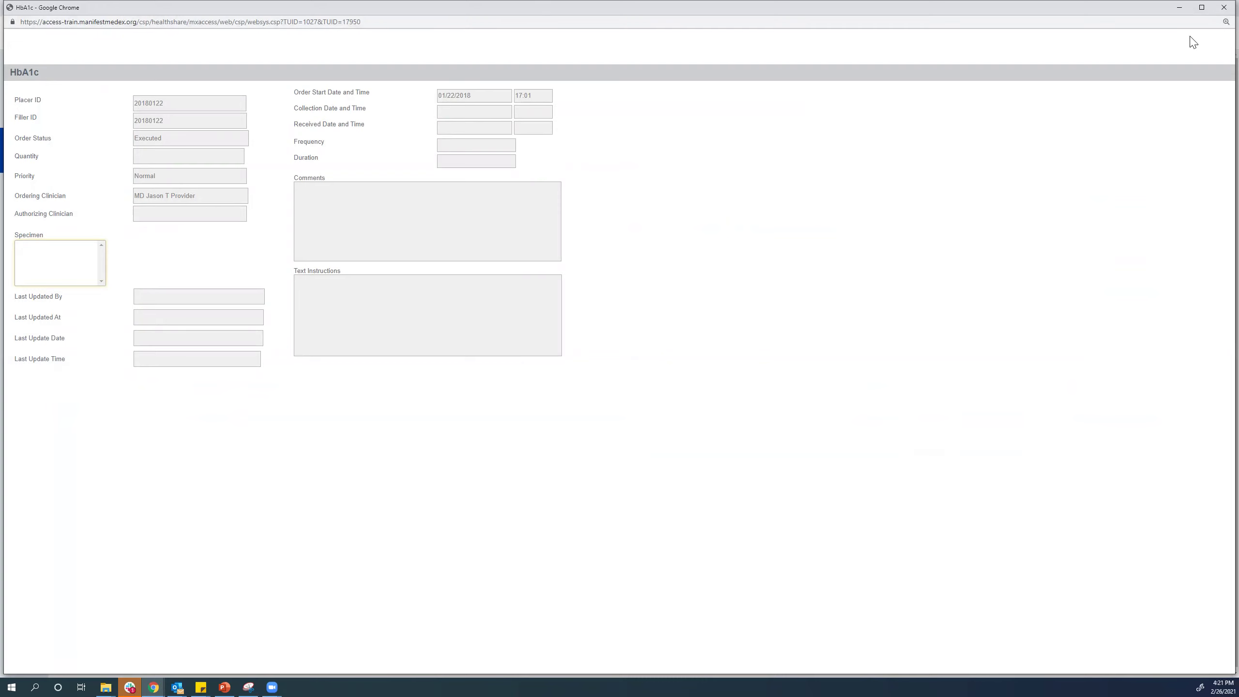
click(1219, 8)
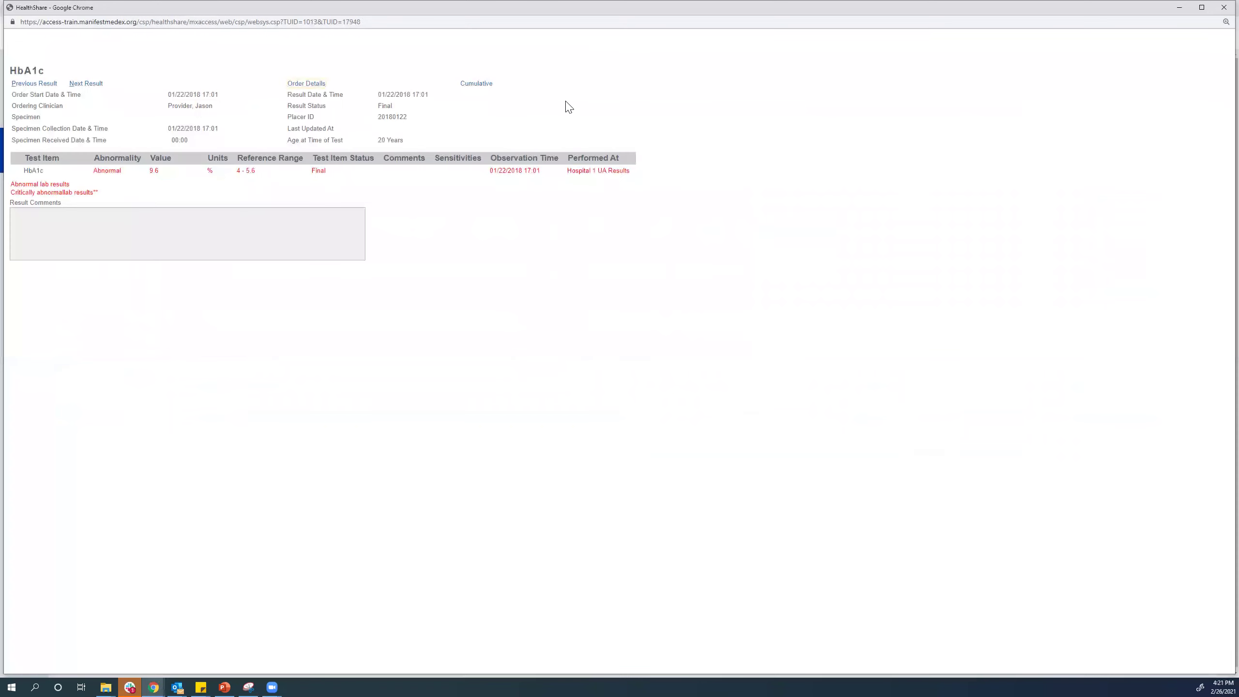
Review the cumulative HbA1c results and graph, then close the result windows.
click(483, 85)
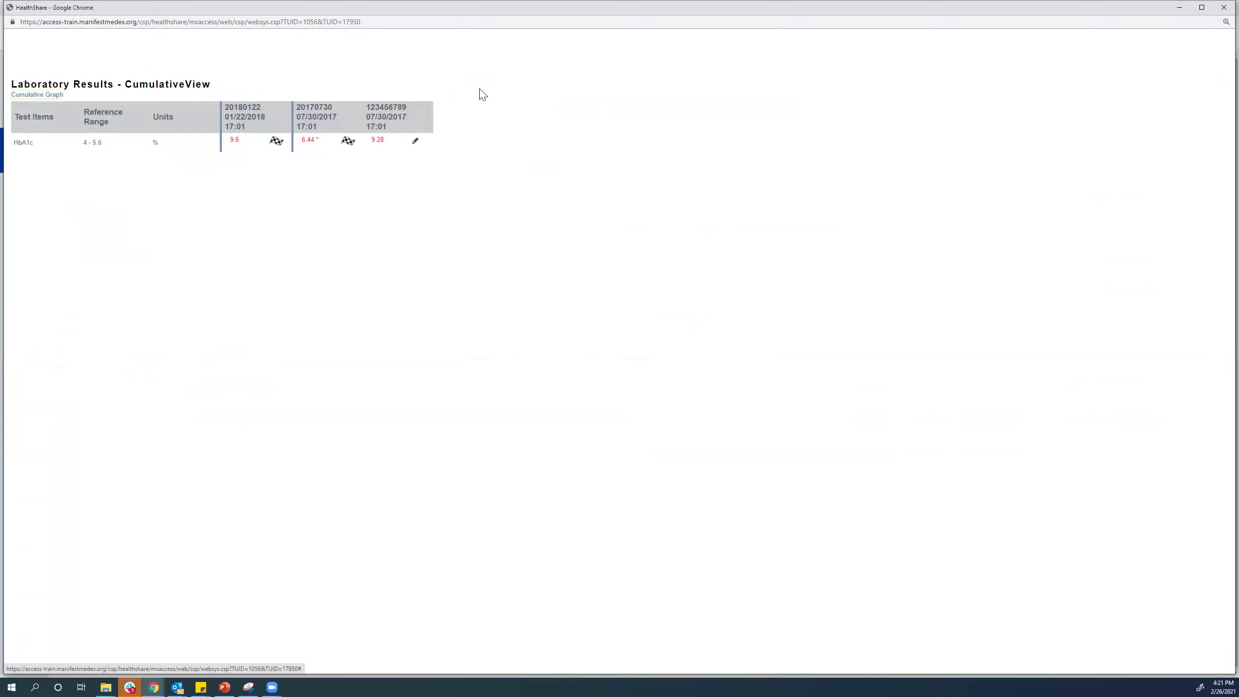
click(37, 96)
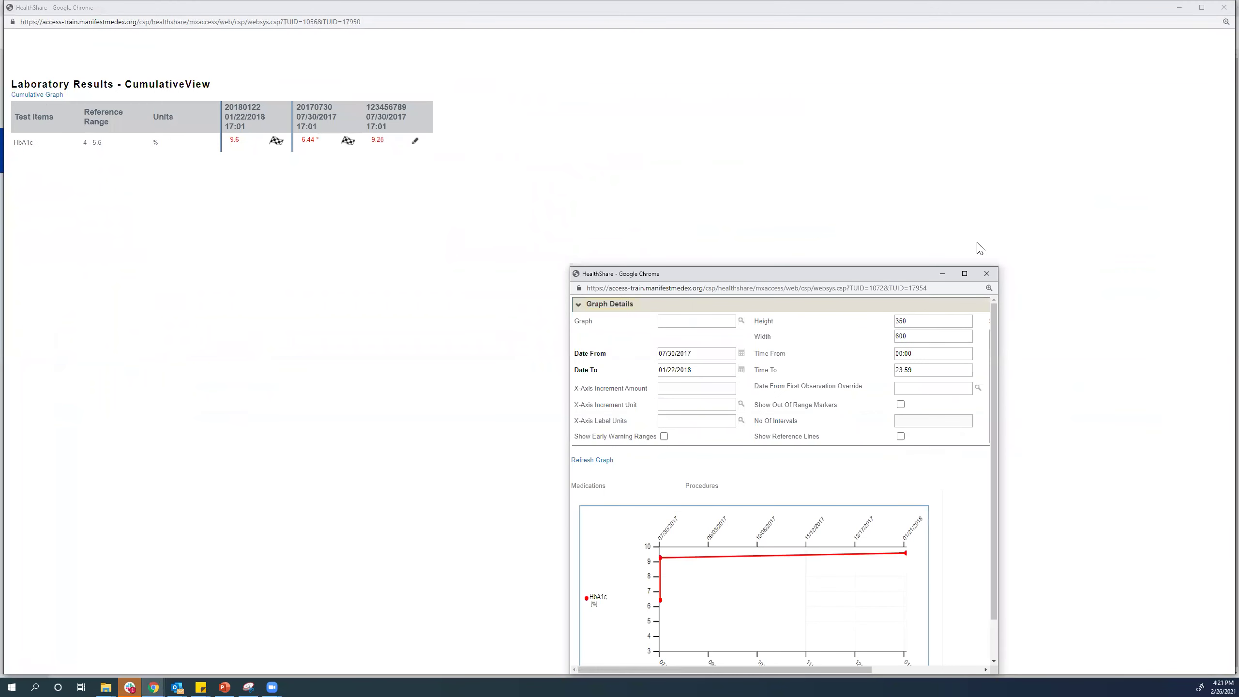
click(1224, 7)
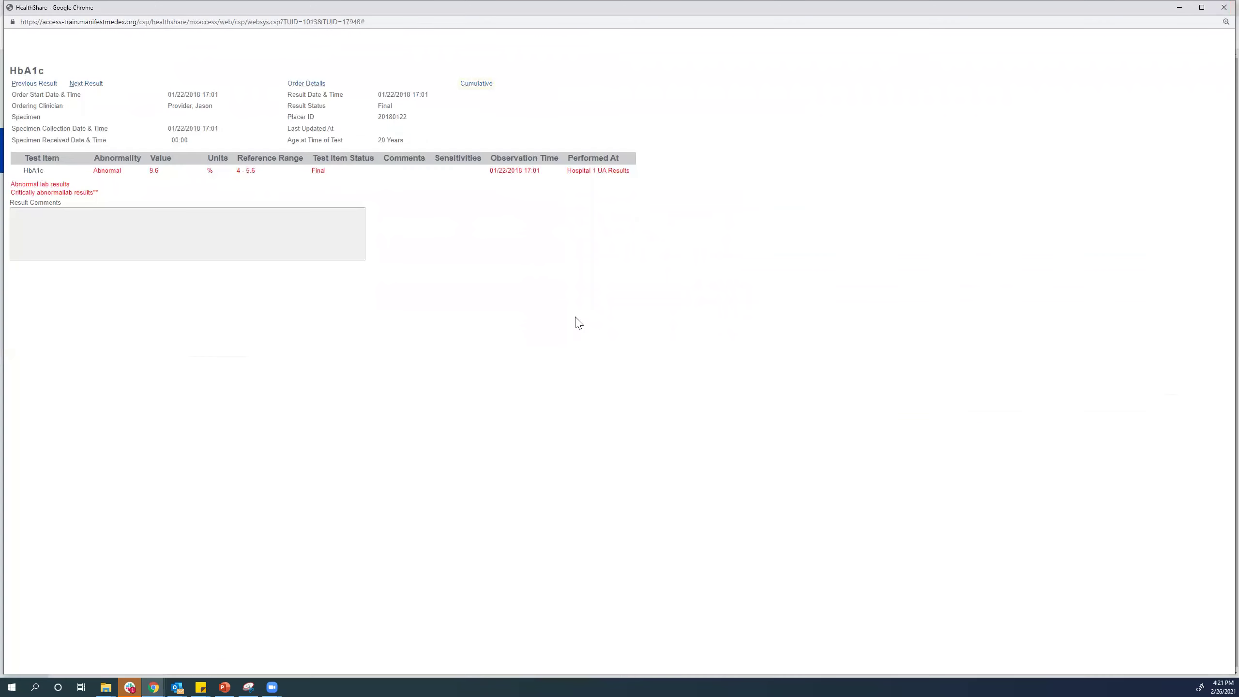
click(1224, 7)
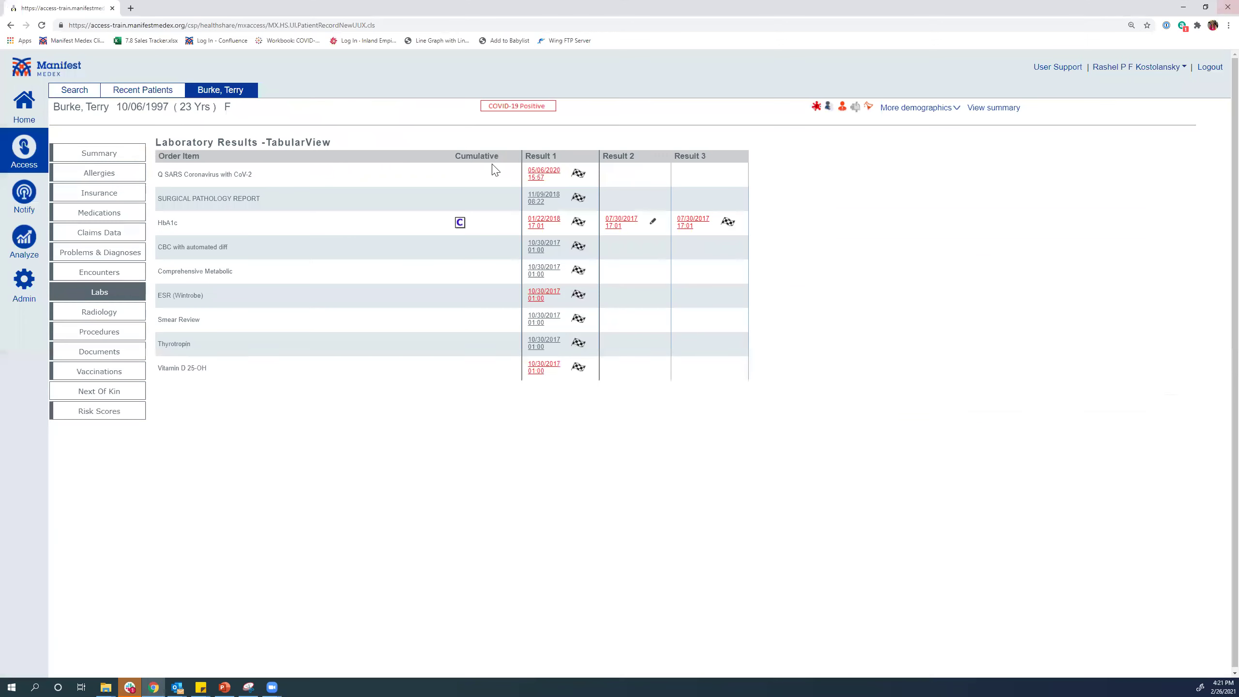
Read the XR CHEST SINGLE VIEW (71045) radiology report, then list the patient's Documents.
click(105, 313)
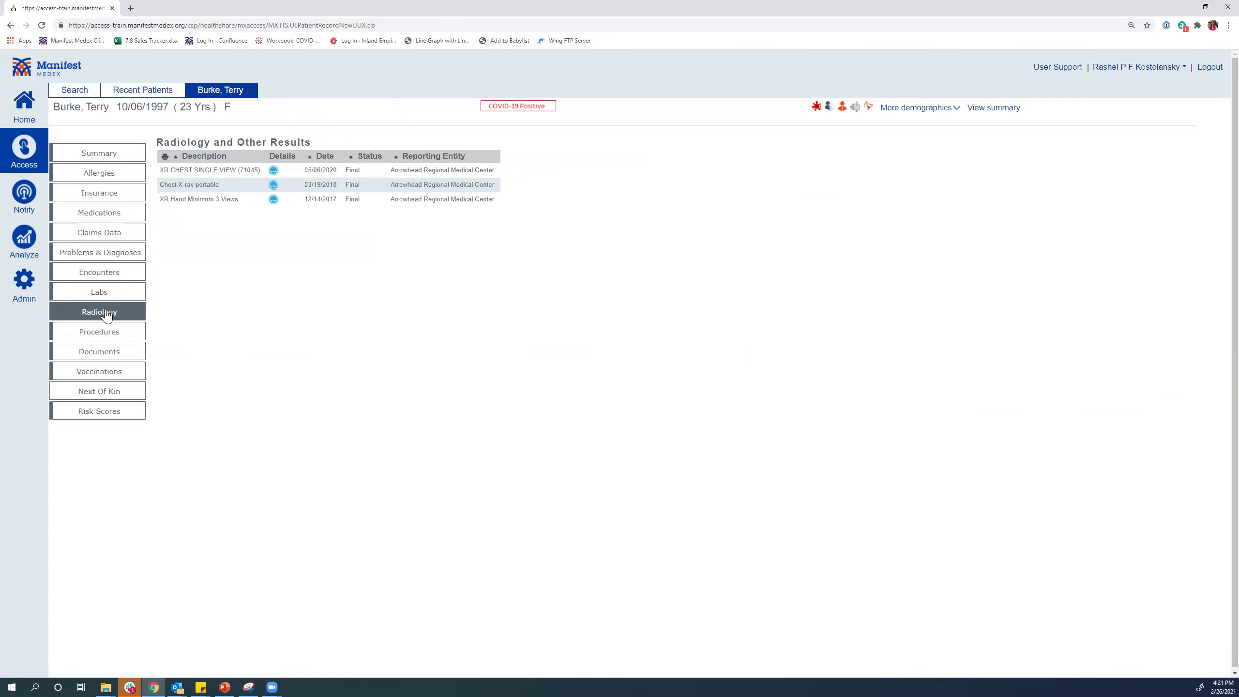
click(272, 170)
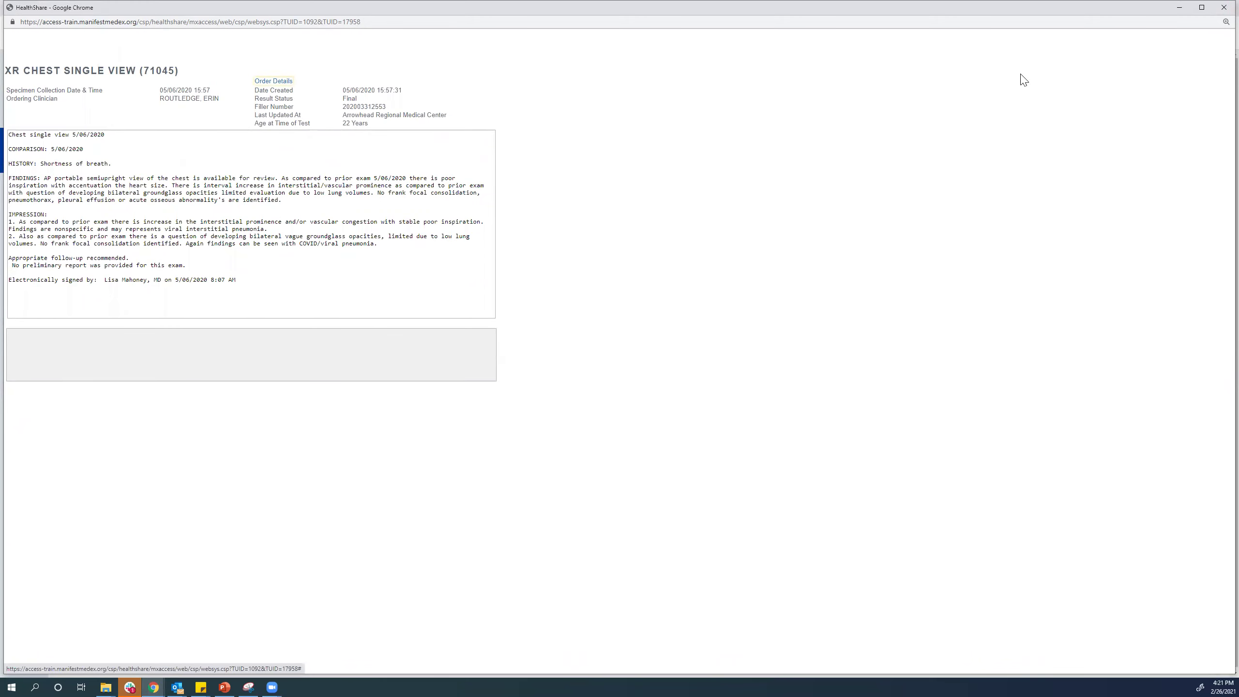
click(1222, 8)
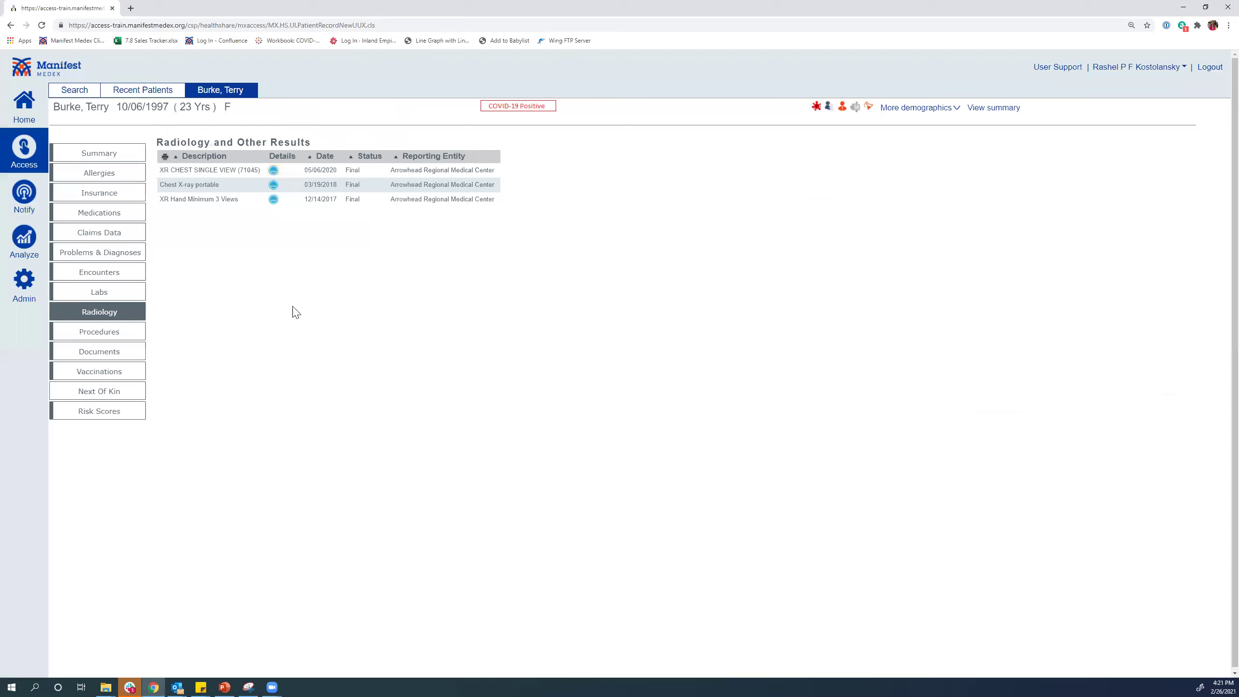
click(128, 352)
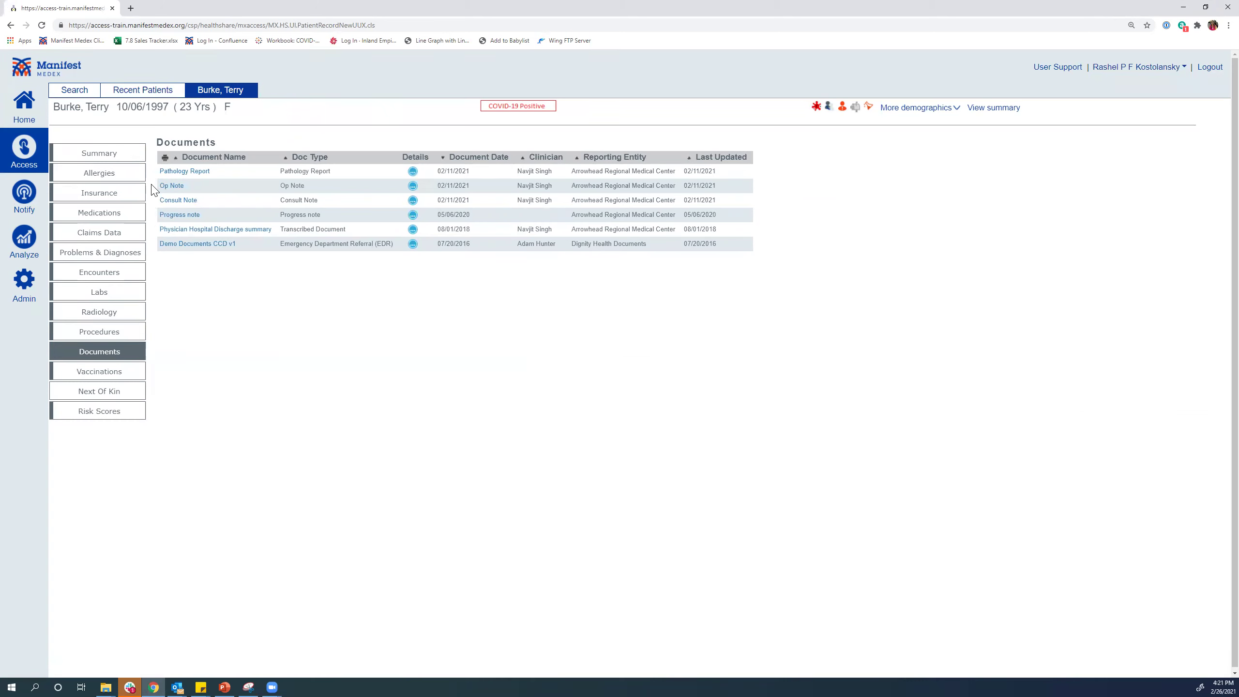
Open the patient's Vaccinations page showing the verified 0.75 mL HPV9 dose from 10/17/2017.
click(123, 156)
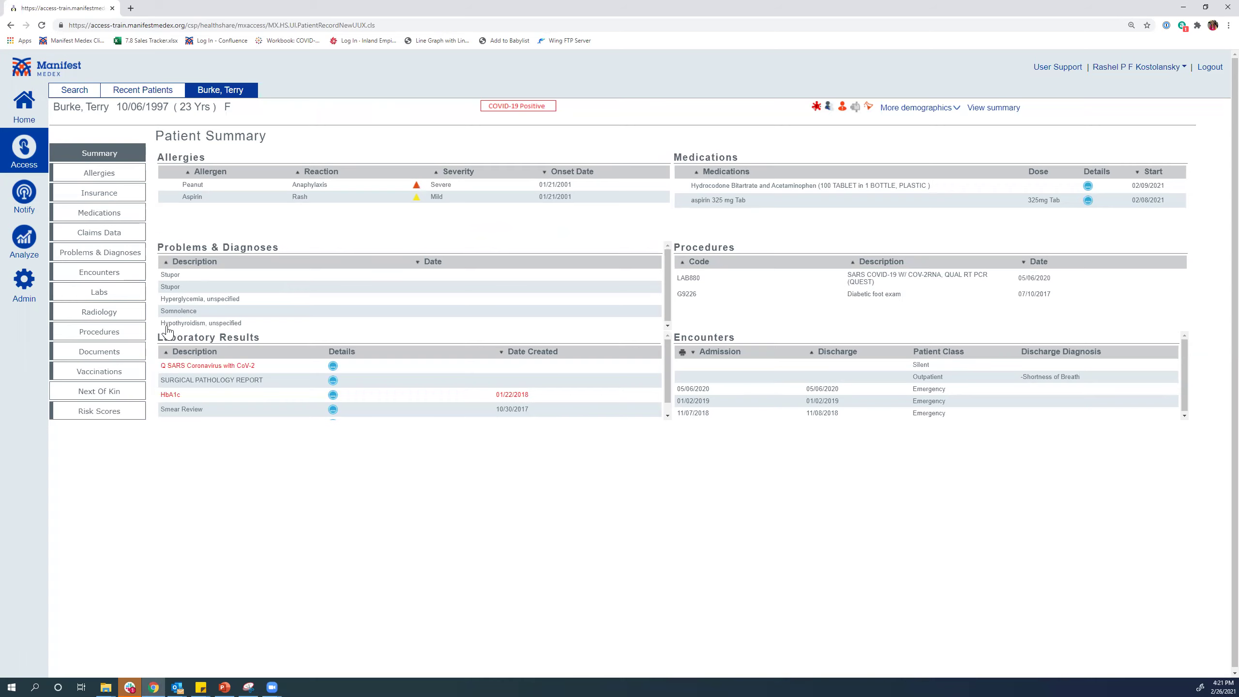
click(126, 372)
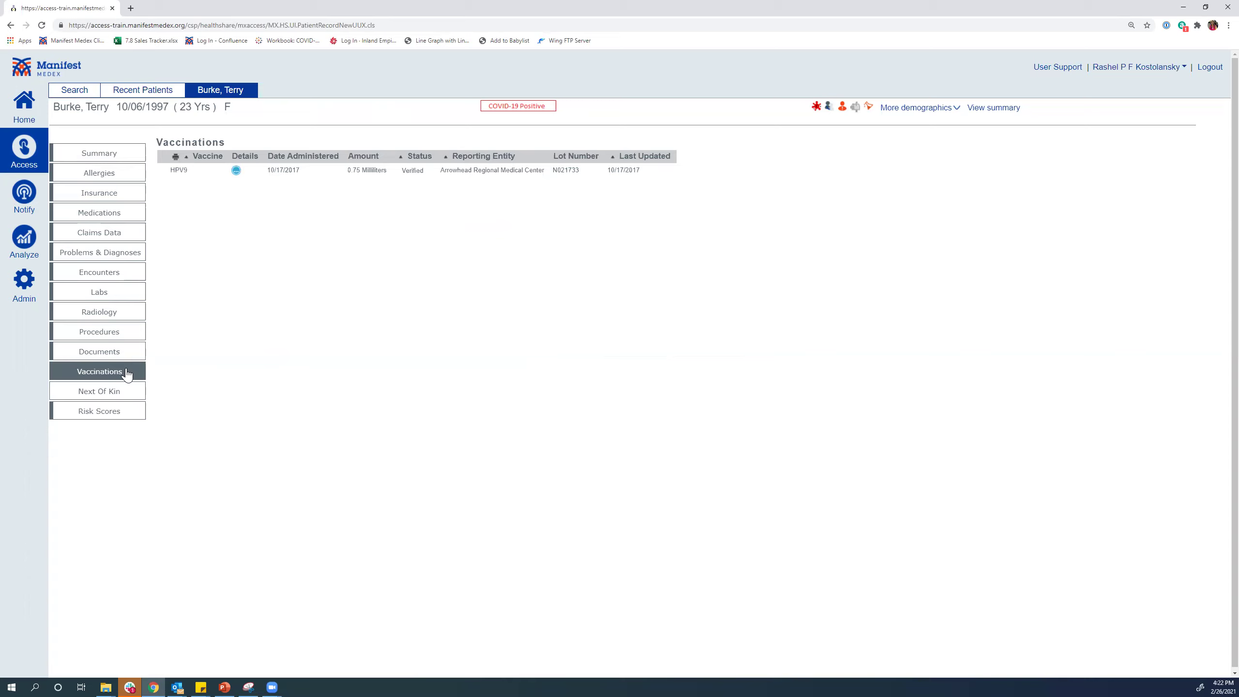
Go back to the Patient Summary page listing allergies, medications, problems, procedures, labs and encounters.
click(127, 159)
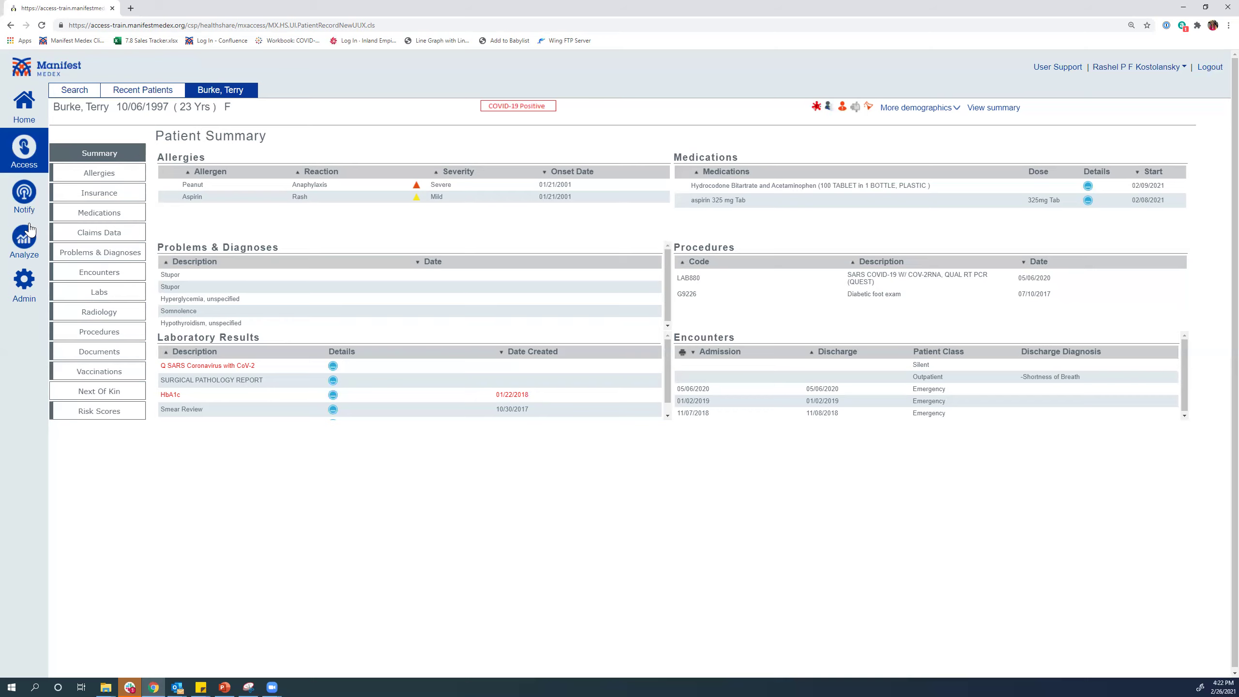
Open the Analyze dashboard showing the Population Risk Overview for 312,208 patients.
click(22, 239)
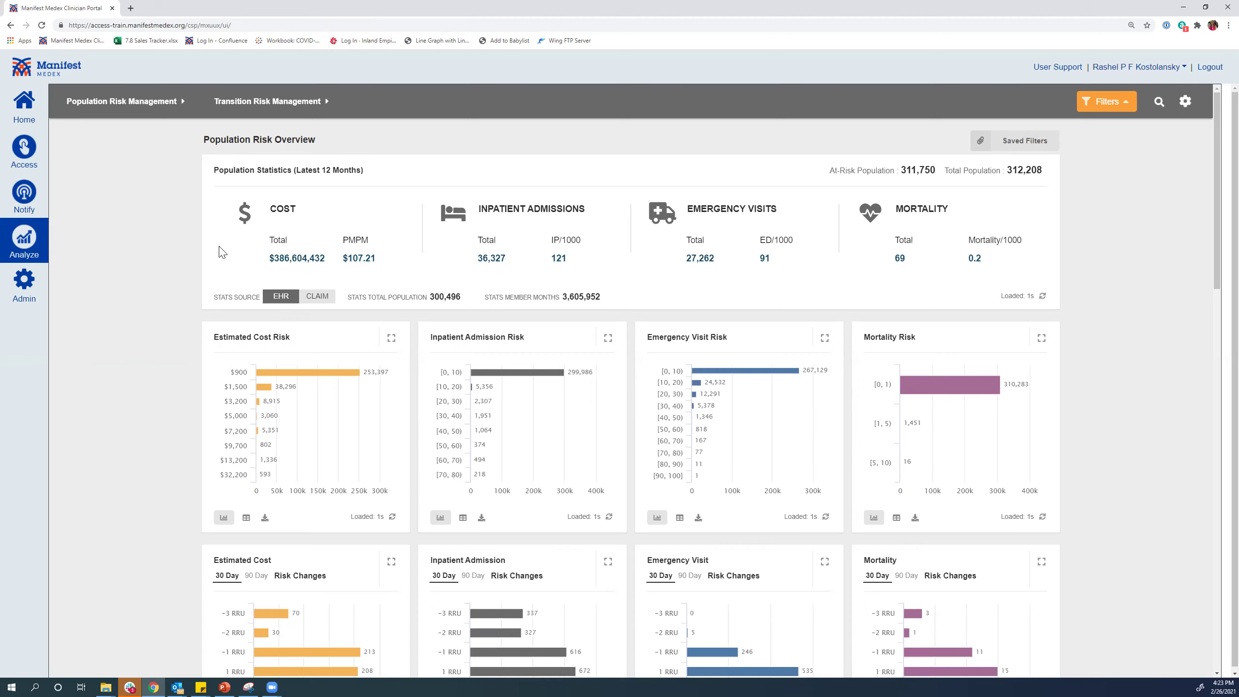
scroll(131, 383, down, 2)
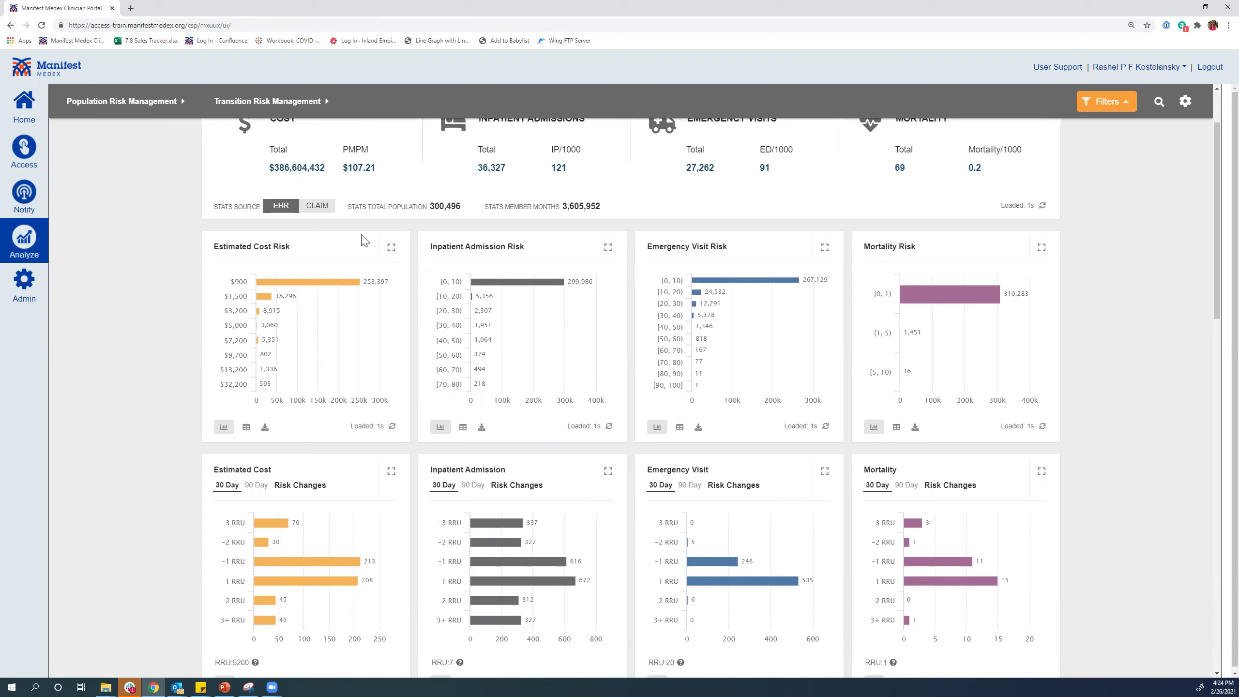
mouse_move(496, 286)
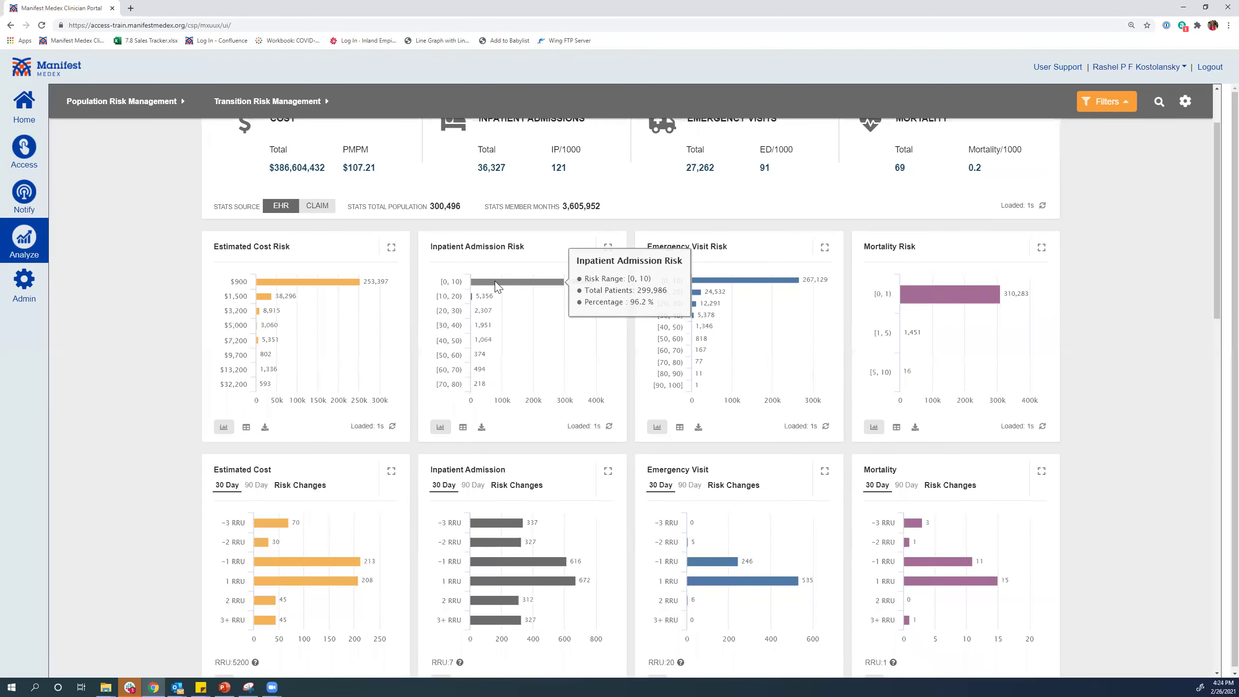
scroll(162, 380, down, 3)
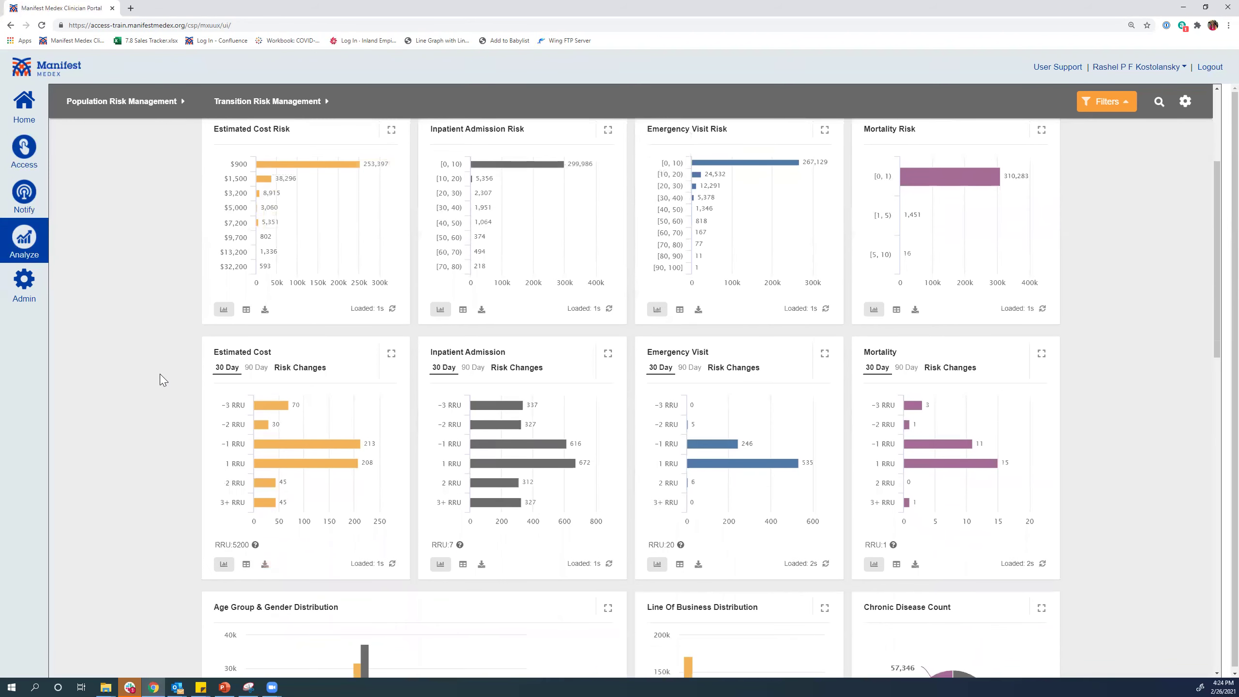
scroll(163, 380, down, 2)
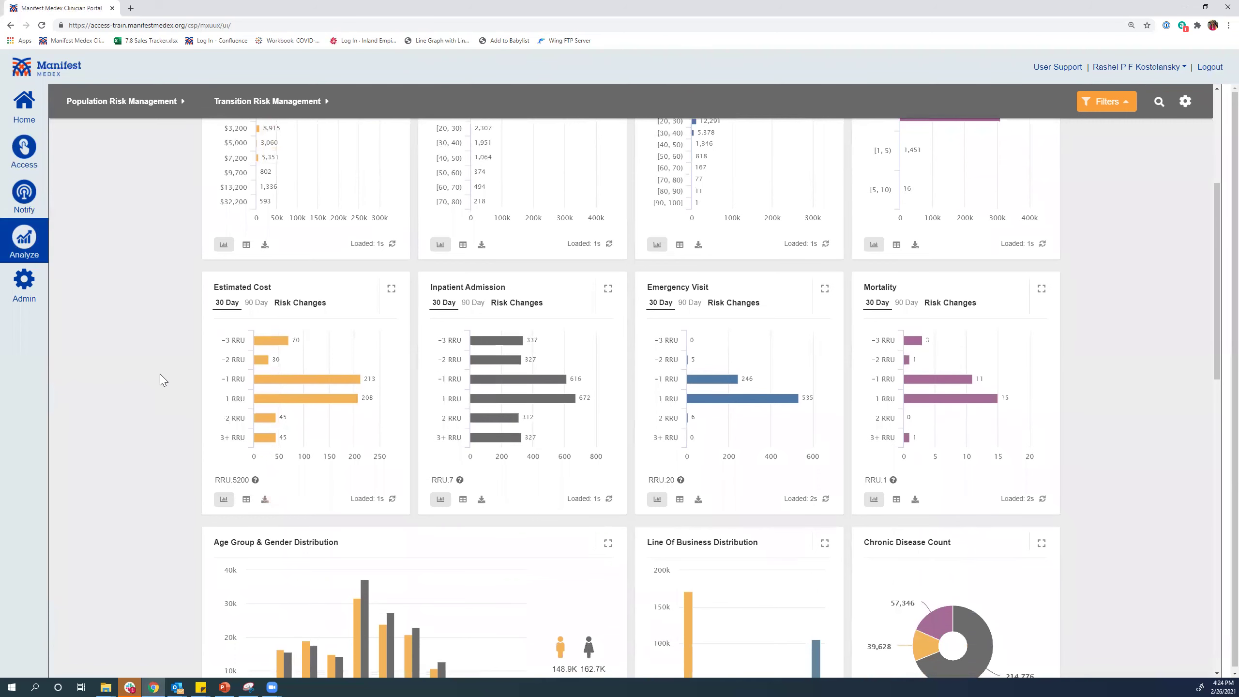
scroll(162, 379, down, 1)
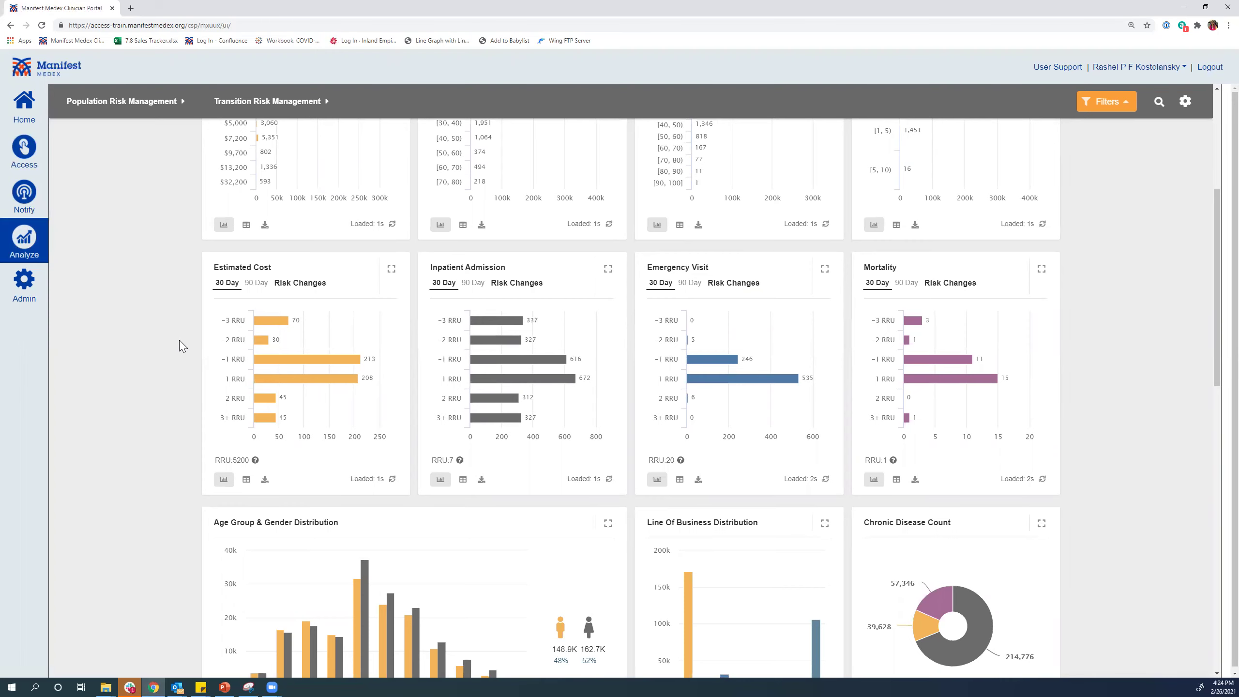
scroll(179, 346, down, 1)
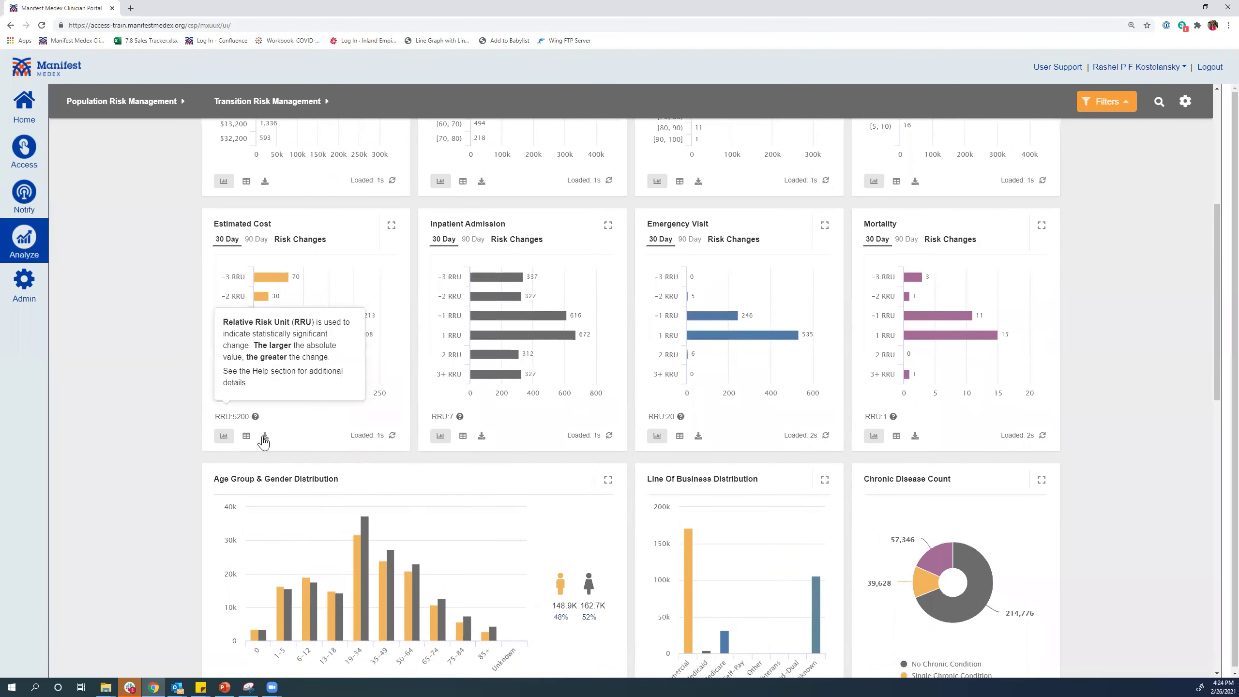
scroll(173, 436, down, 1)
scroll(177, 439, down, 6)
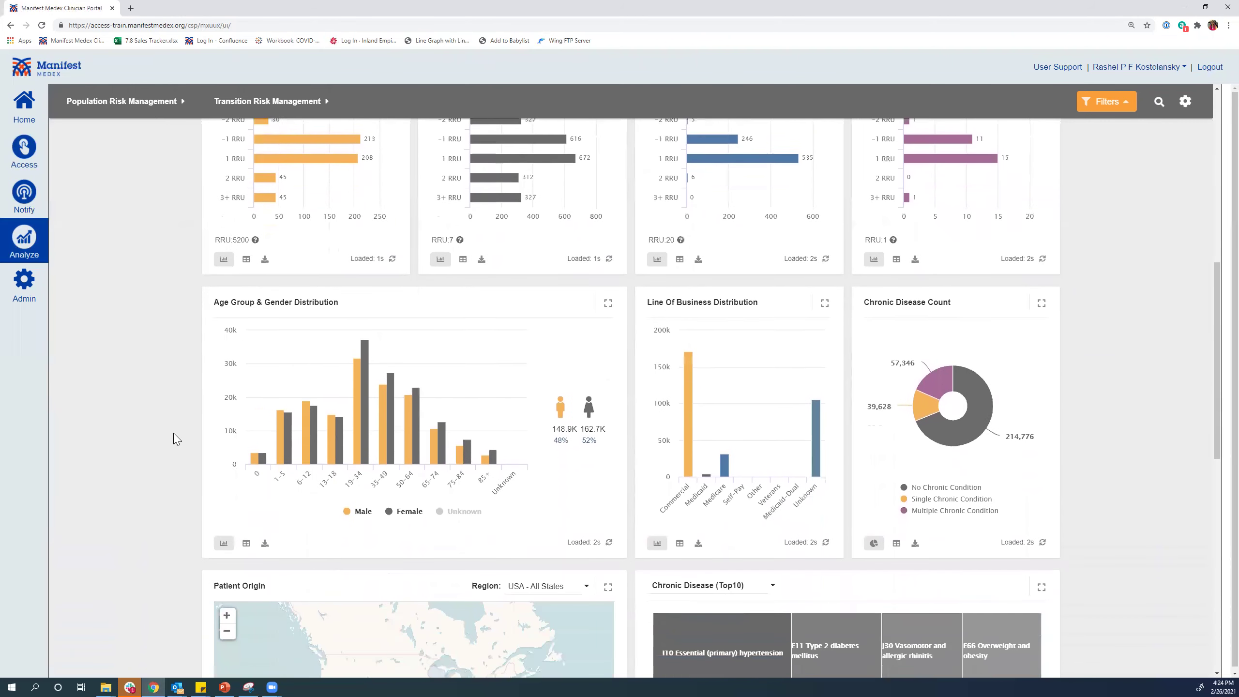
scroll(177, 439, down, 1)
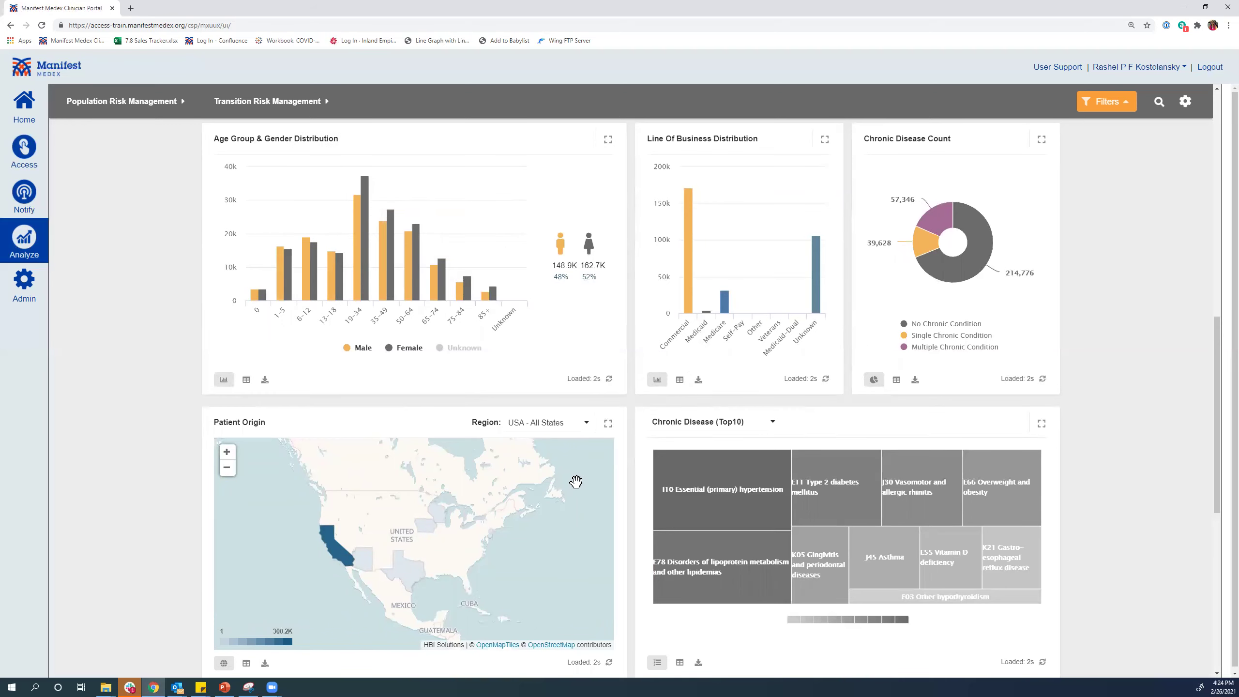
scroll(575, 481, down, 1)
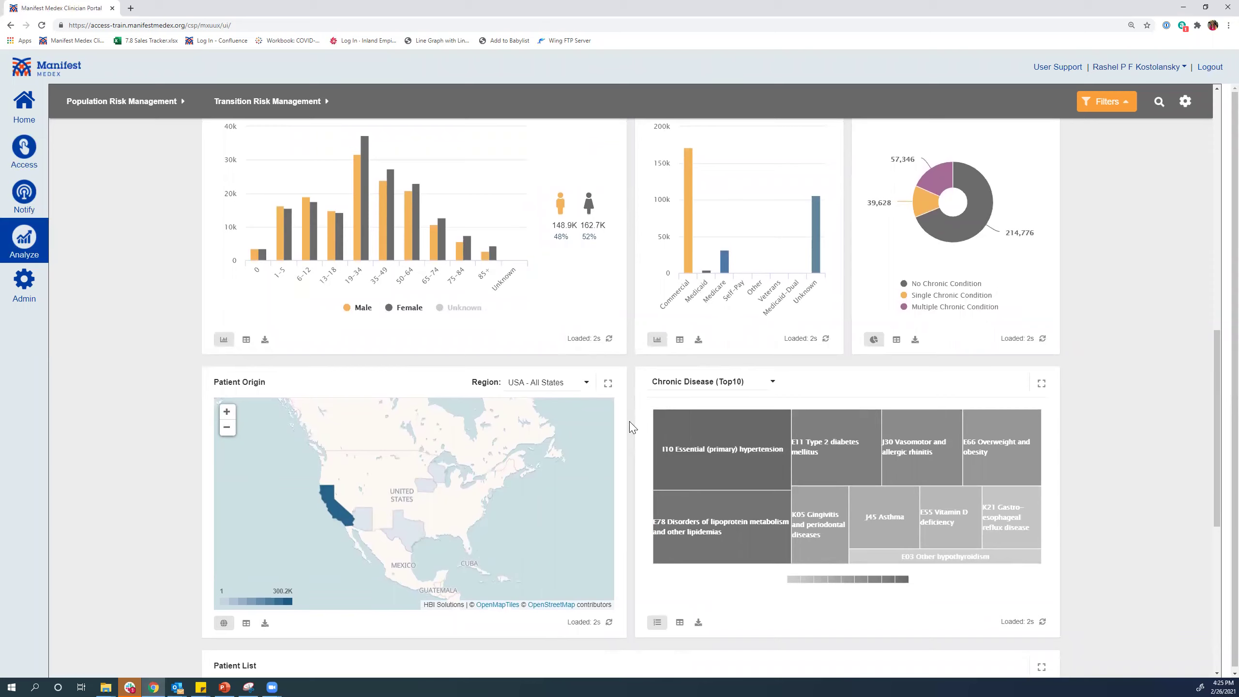
scroll(633, 428, down, 5)
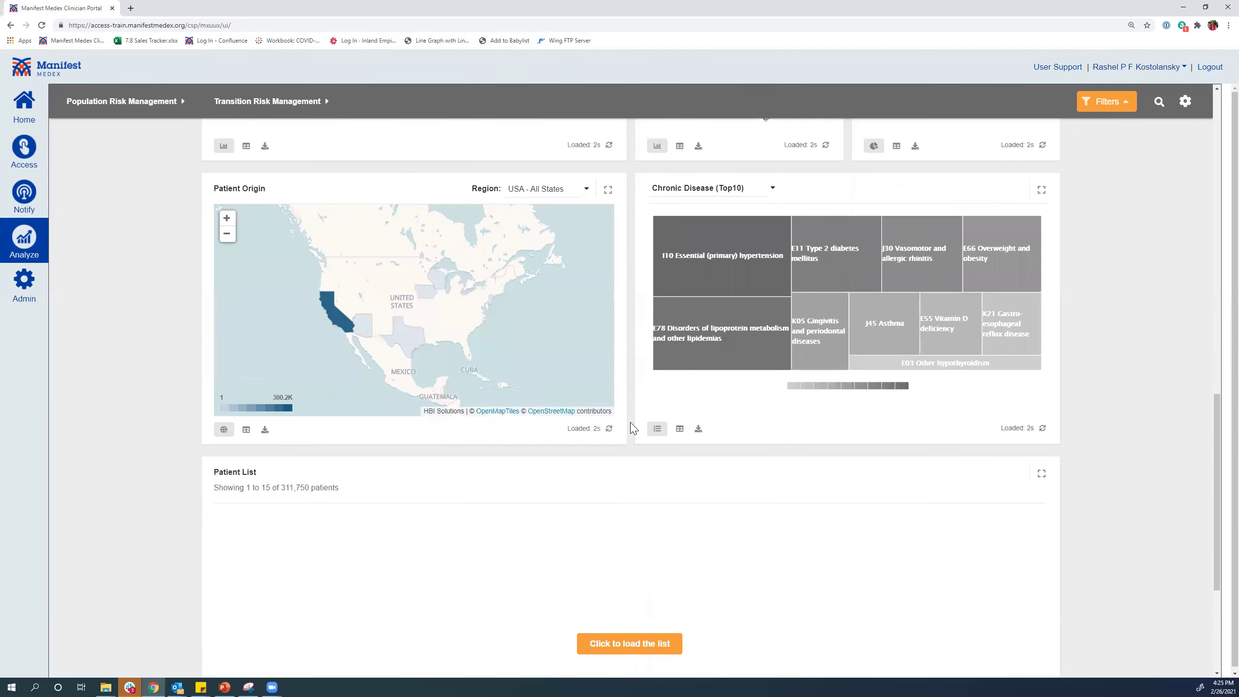
scroll(633, 428, down, 1)
Load the patient list of 311,750 patients, review its cost and risk columns, then return to the top.
click(605, 432)
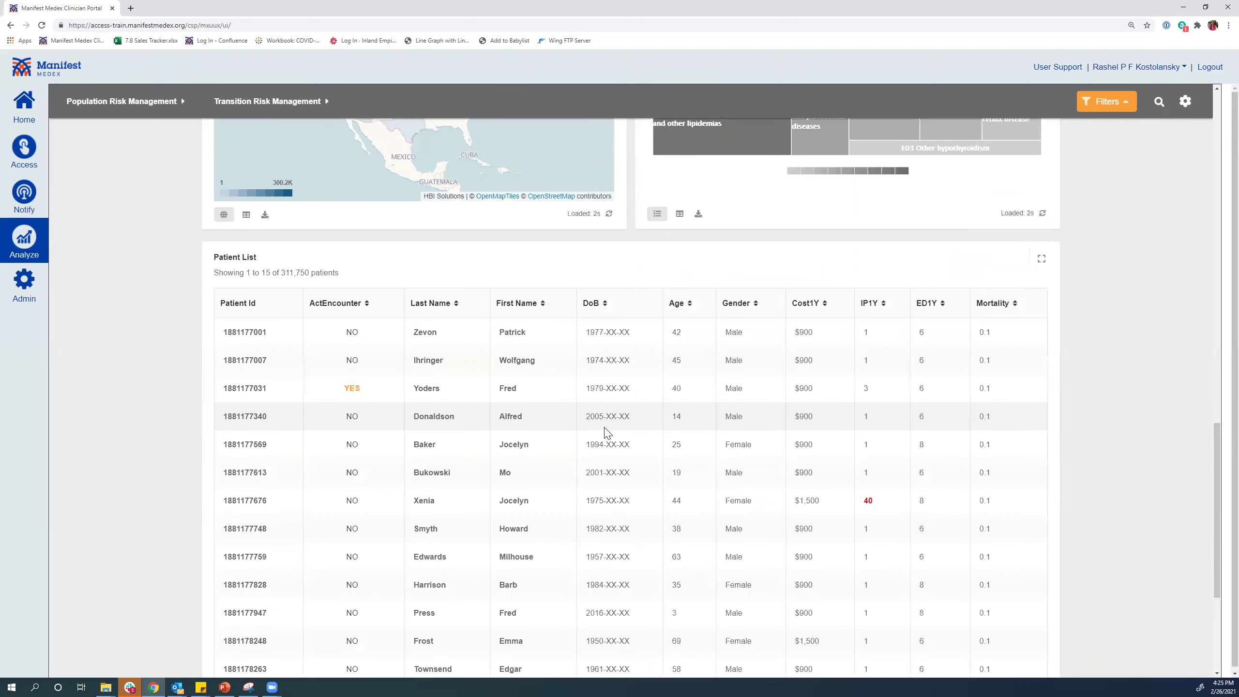
scroll(605, 432, down, 3)
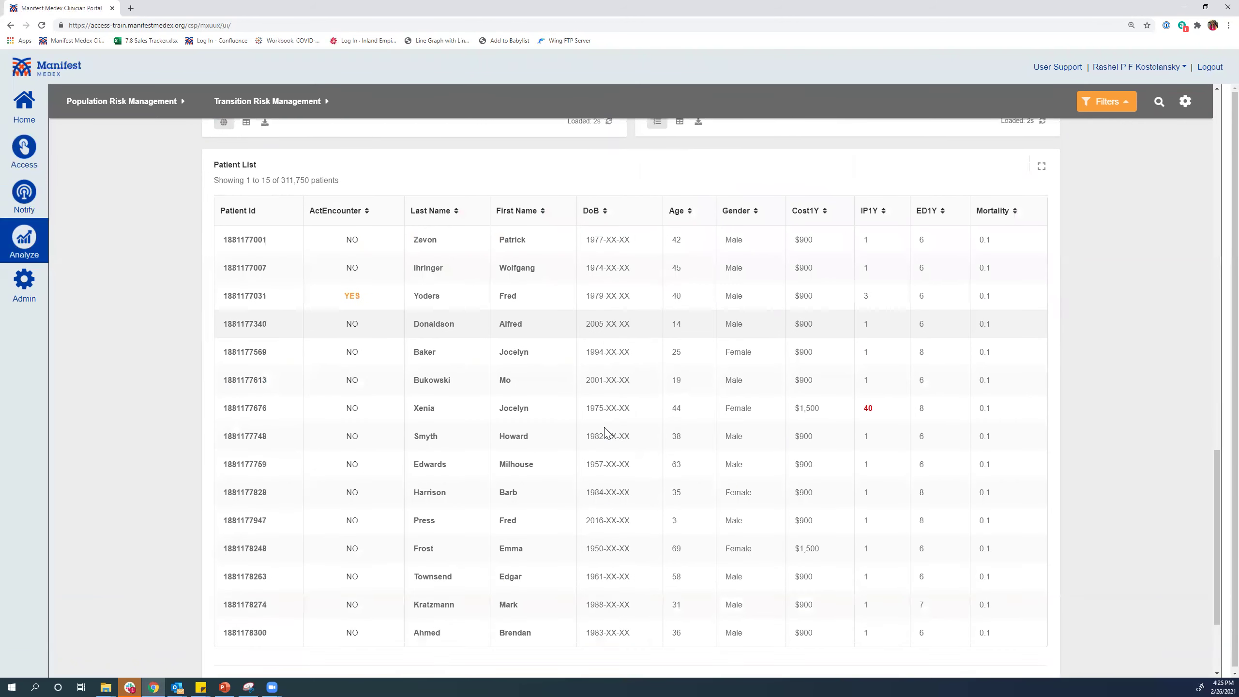
scroll(604, 428, down, 1)
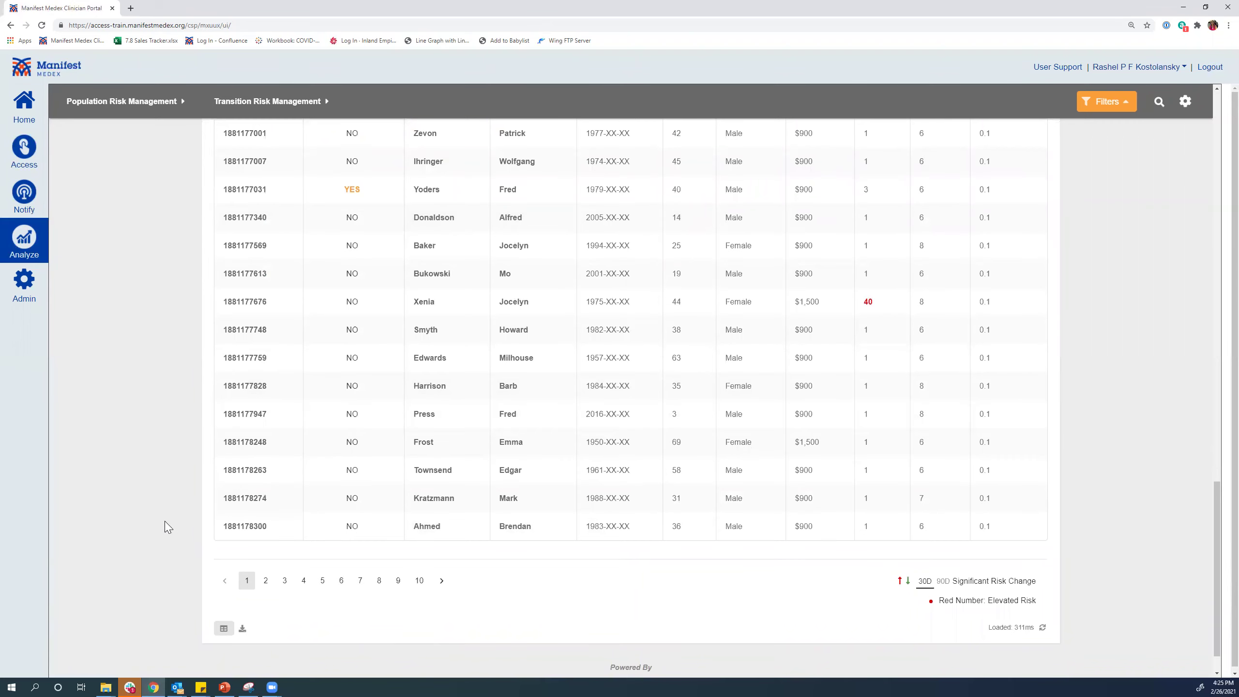
scroll(168, 526, up, 3)
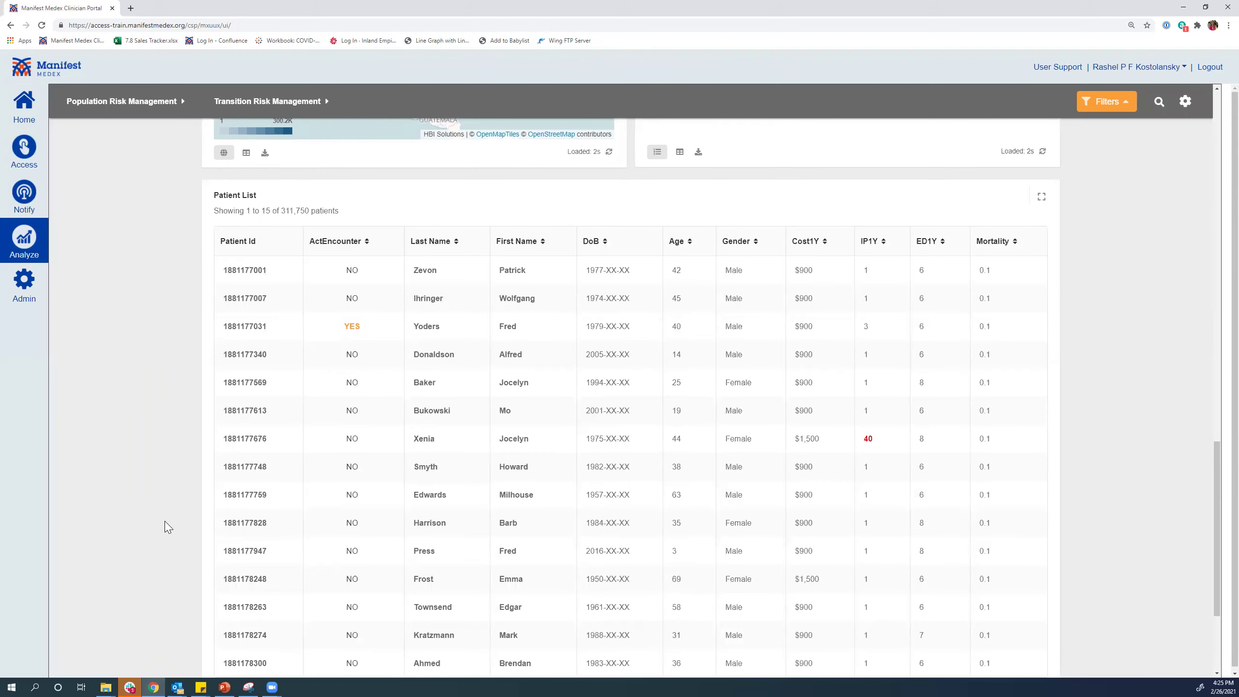
scroll(168, 526, up, 3)
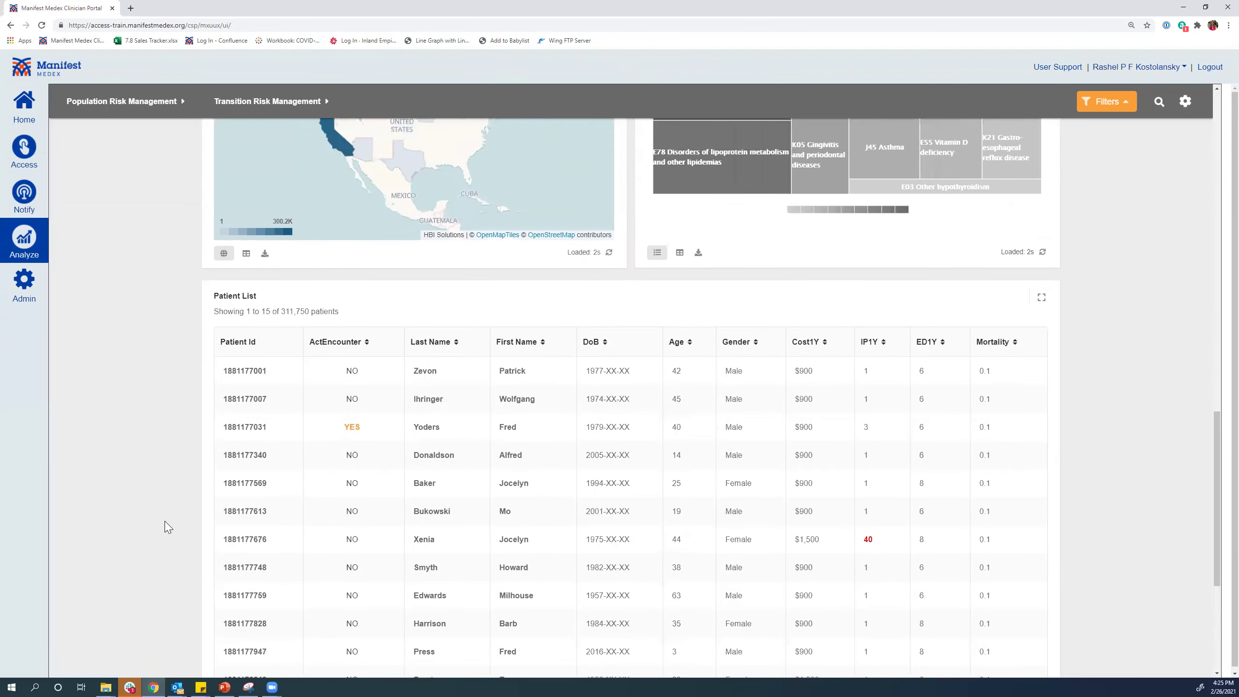
scroll(167, 526, up, 15)
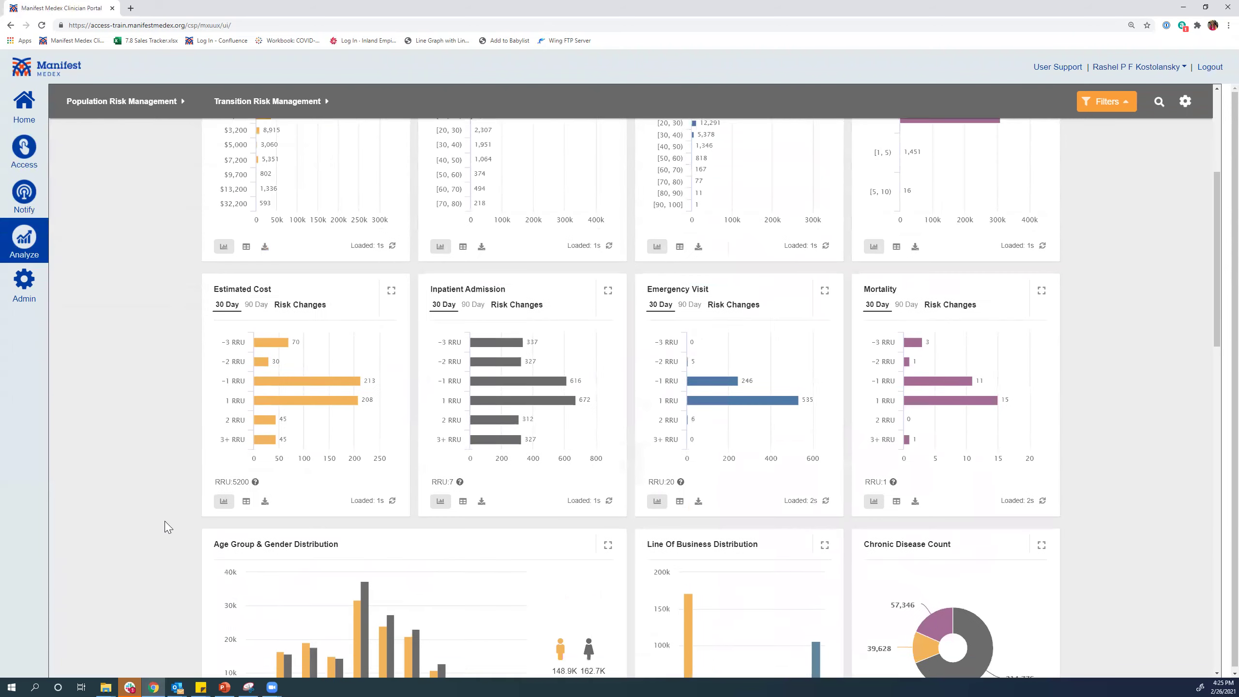
scroll(168, 526, up, 5)
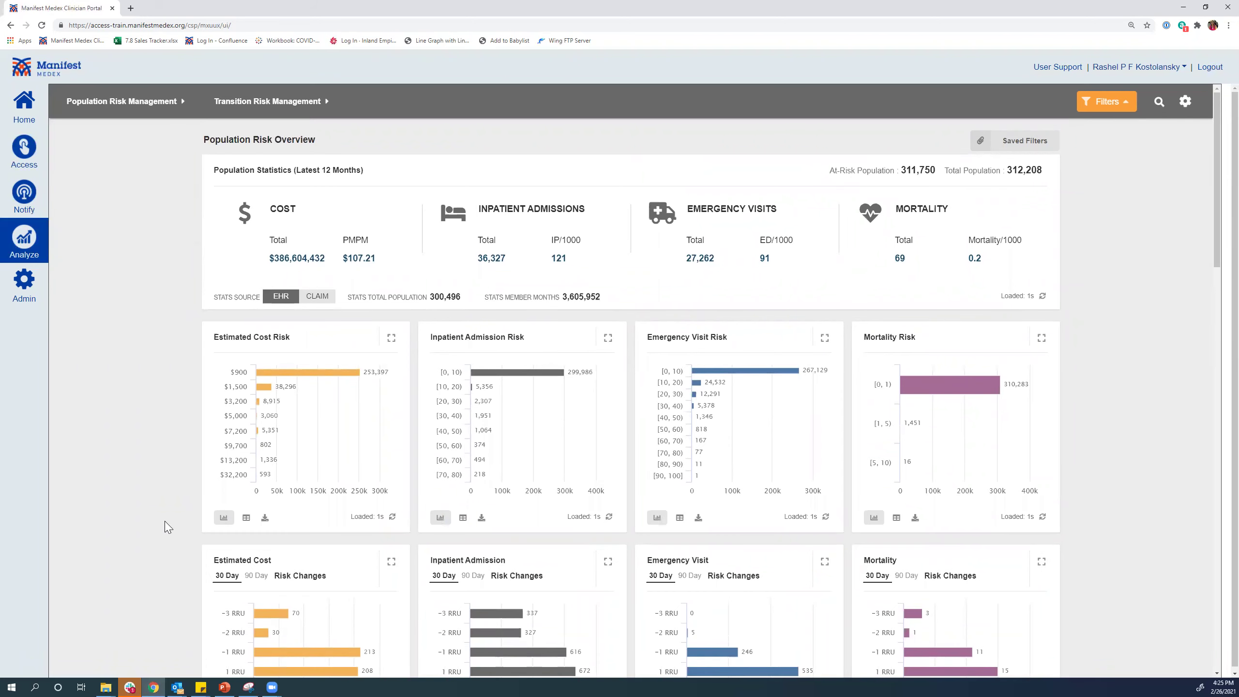
Filter the population by the chronic disease E11 Type 2 diabetes mellitus, found by searching 'diabetes'.
click(1115, 105)
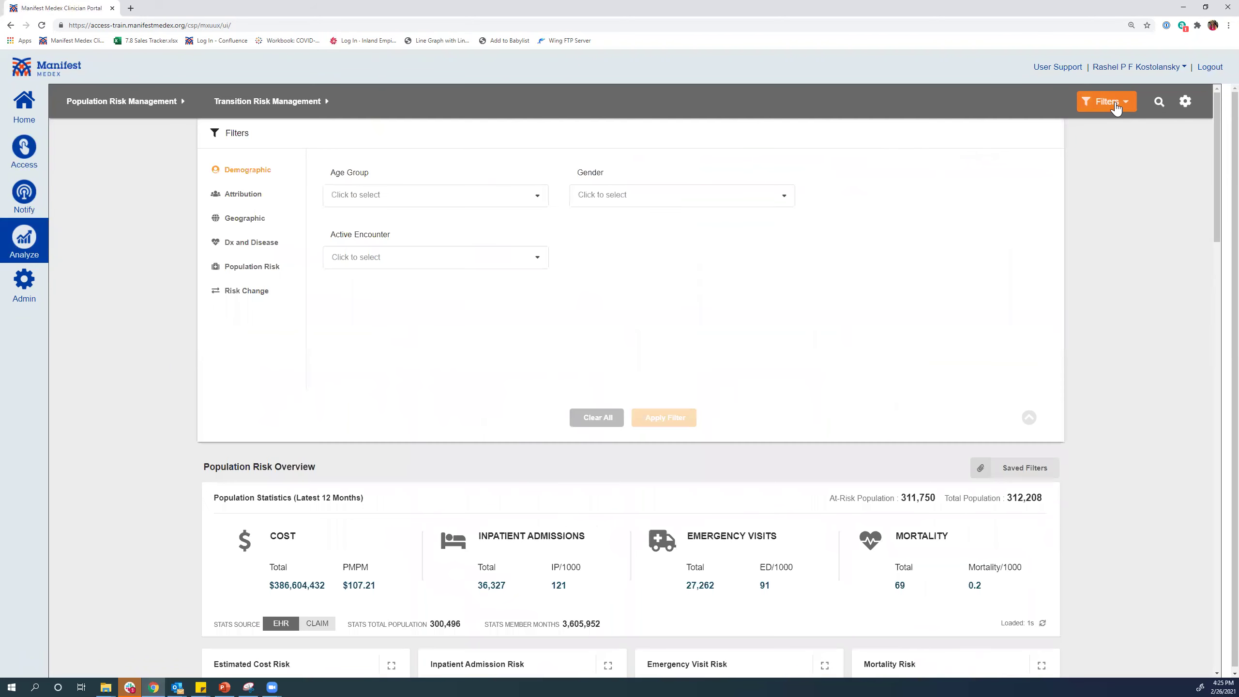
click(241, 243)
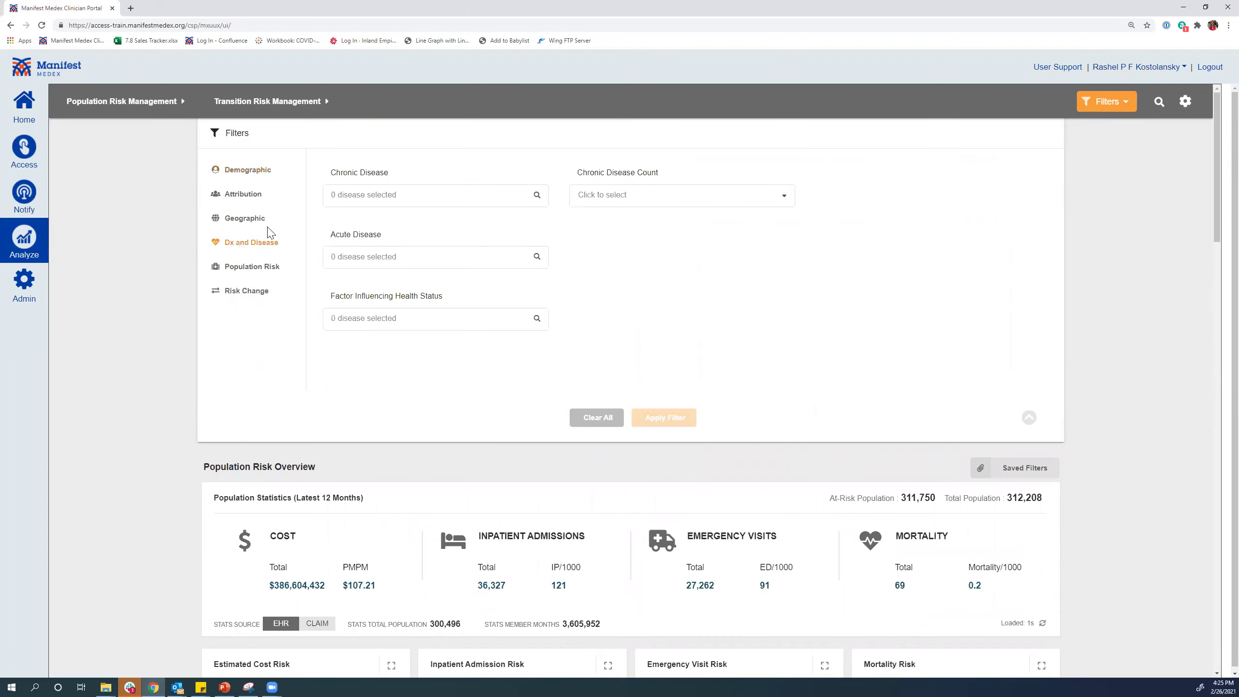
click(356, 197)
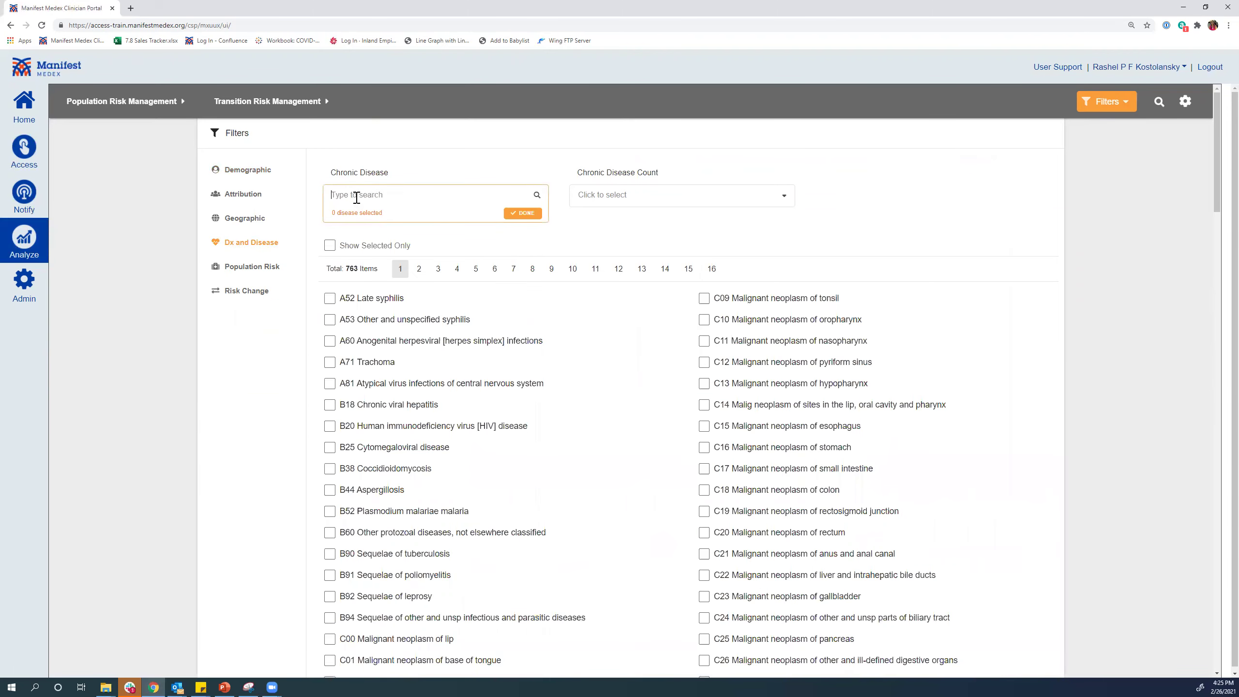
text(diabetes)
click(360, 362)
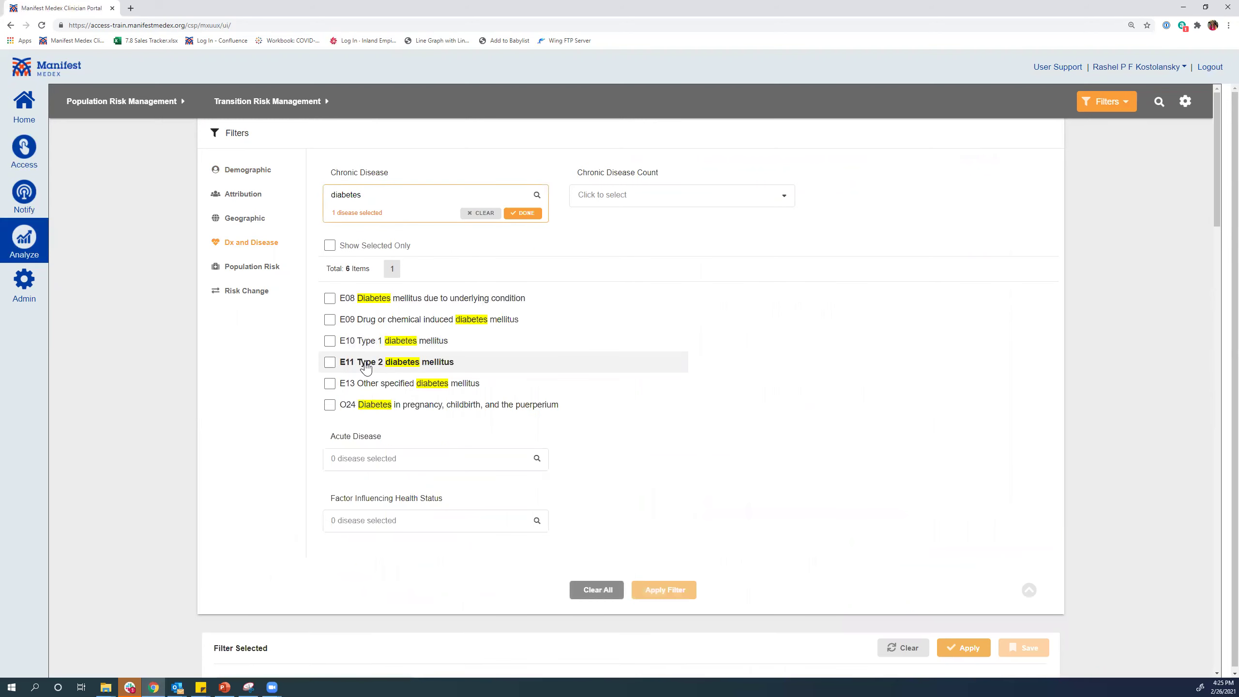
Limit IP Admissions risk to [40, 50) and above and apply the filters, yielding 536 patients.
click(266, 273)
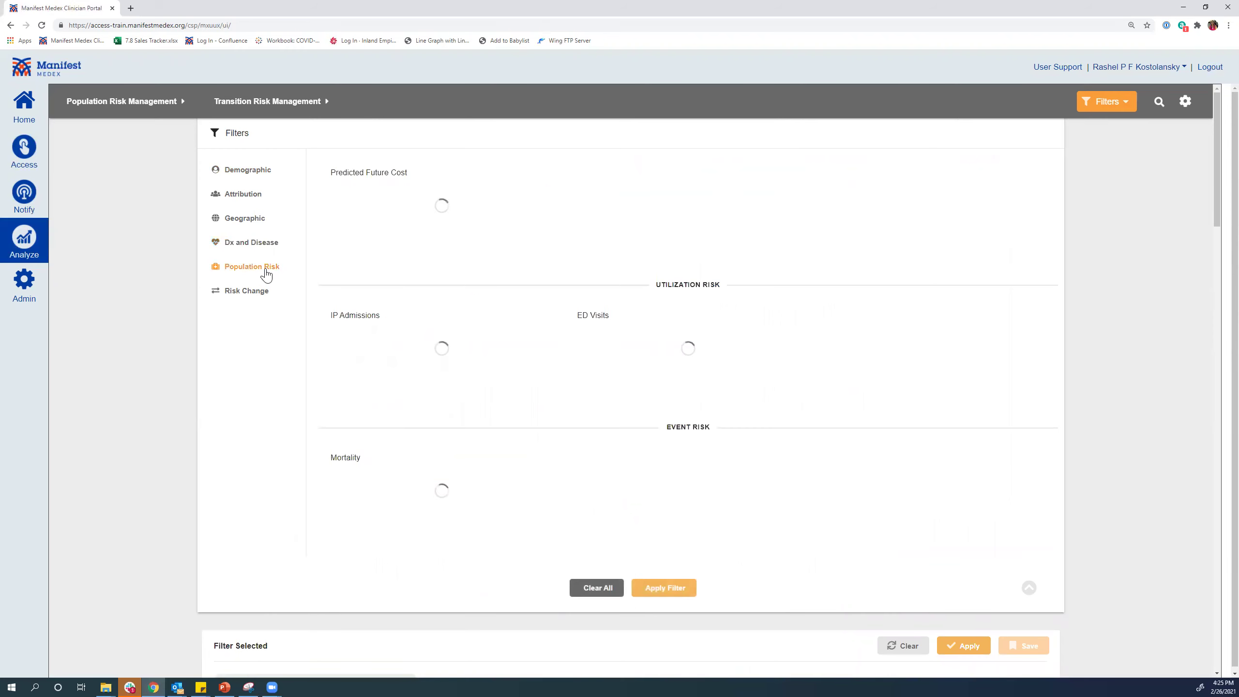
drag(333, 355, 420, 355)
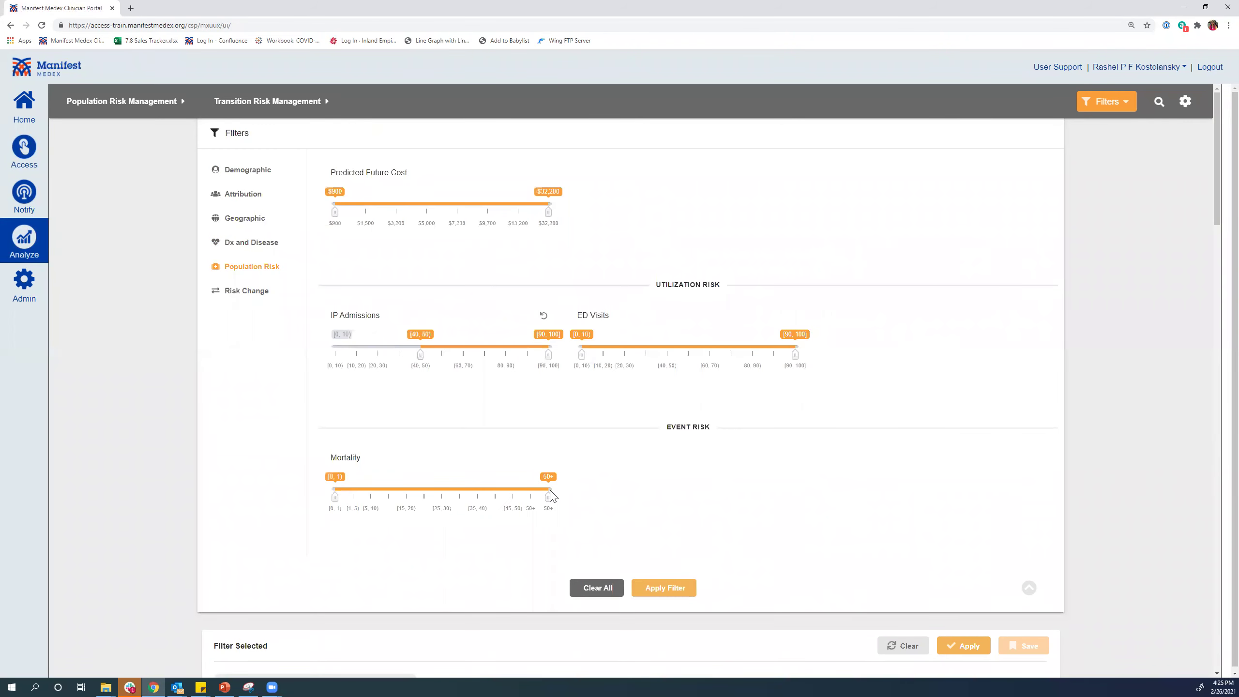
click(655, 588)
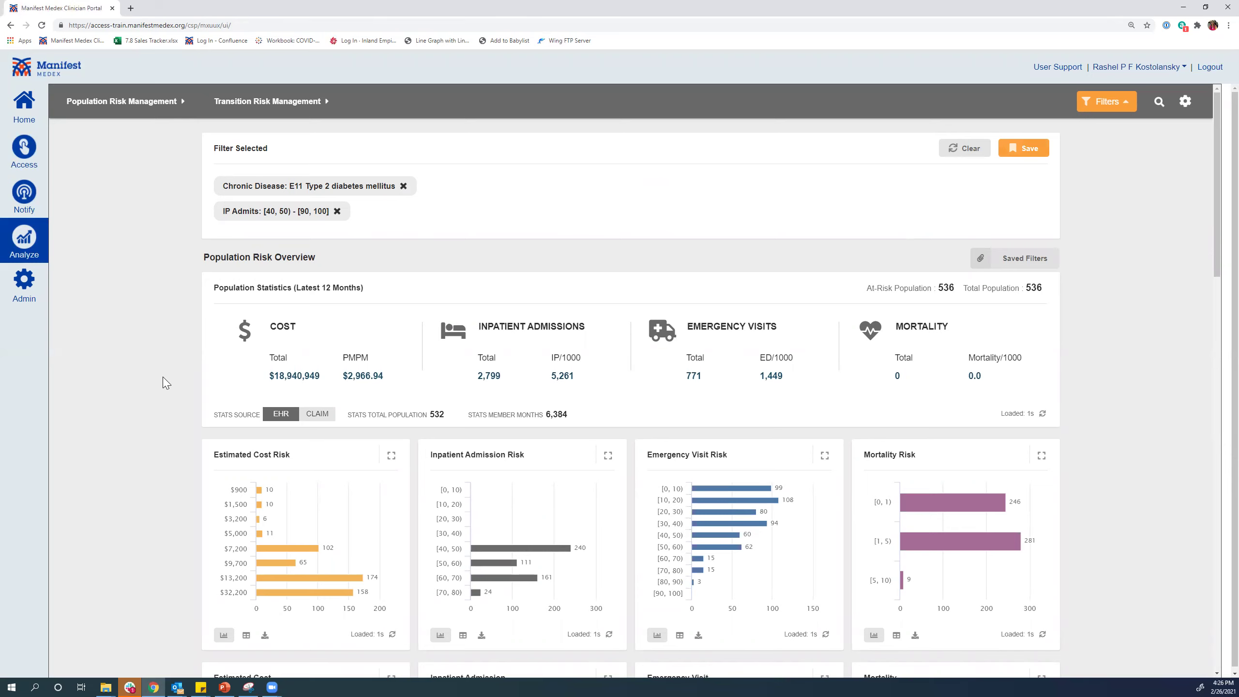
scroll(165, 382, down, 2)
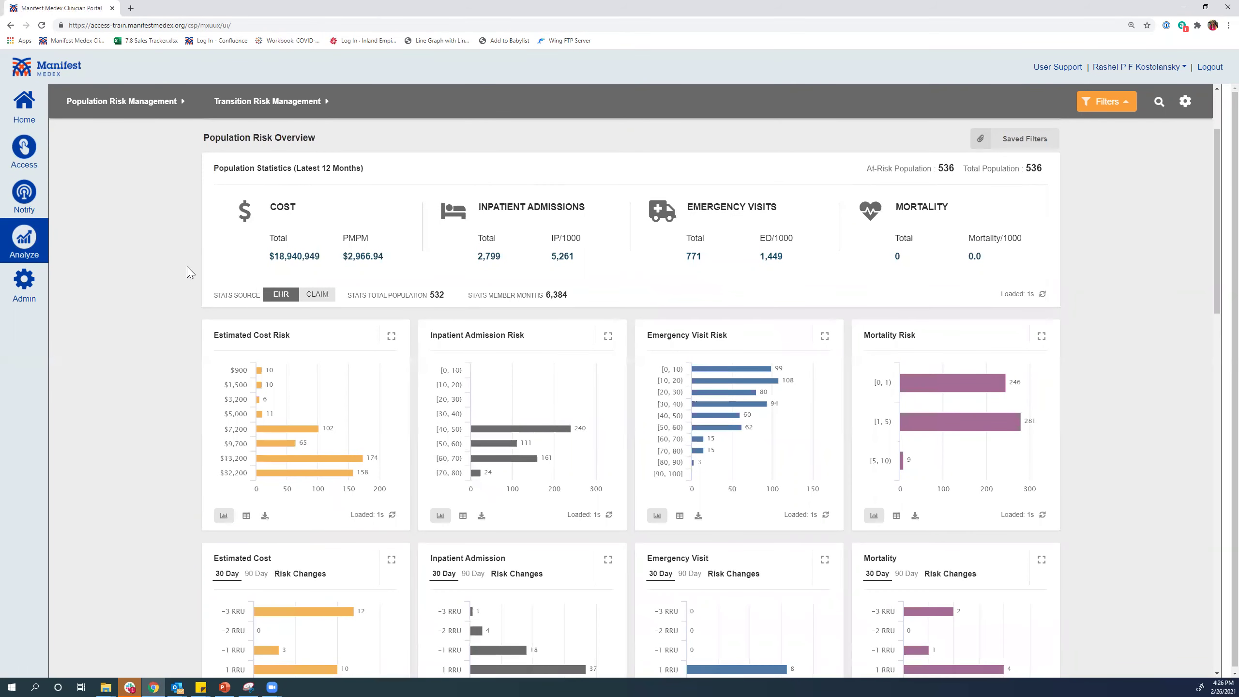
scroll(190, 273, down, 2)
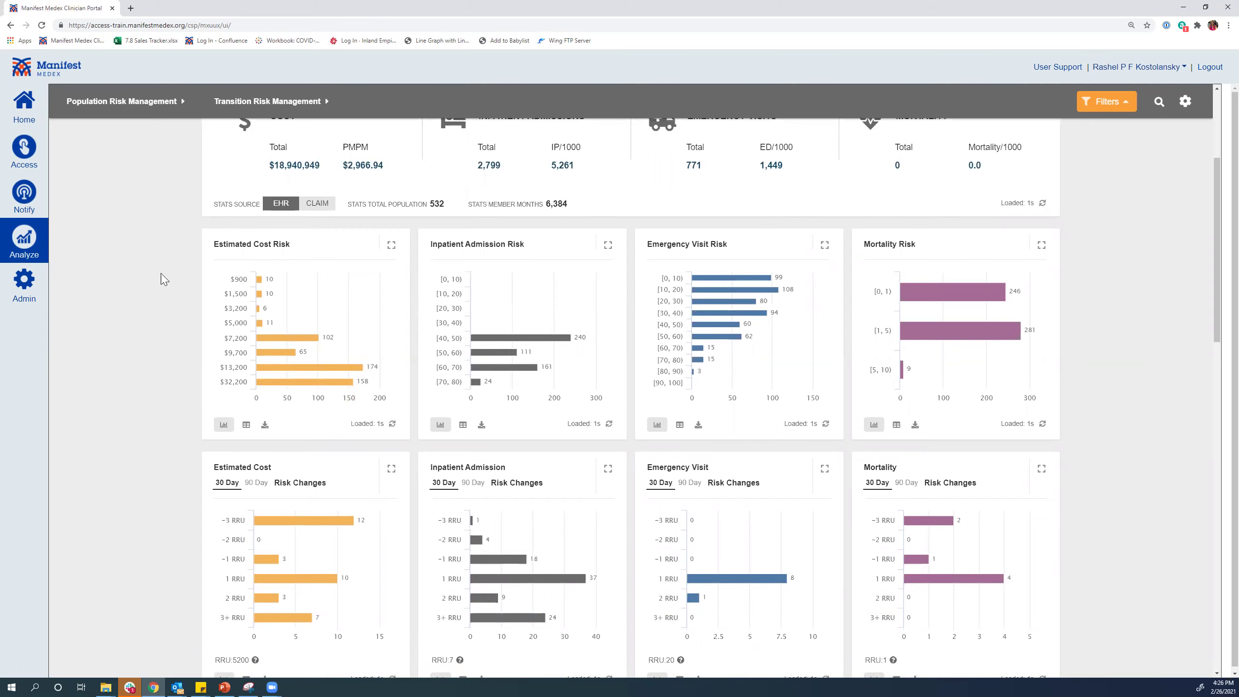
scroll(143, 404, down, 4)
scroll(143, 403, down, 1)
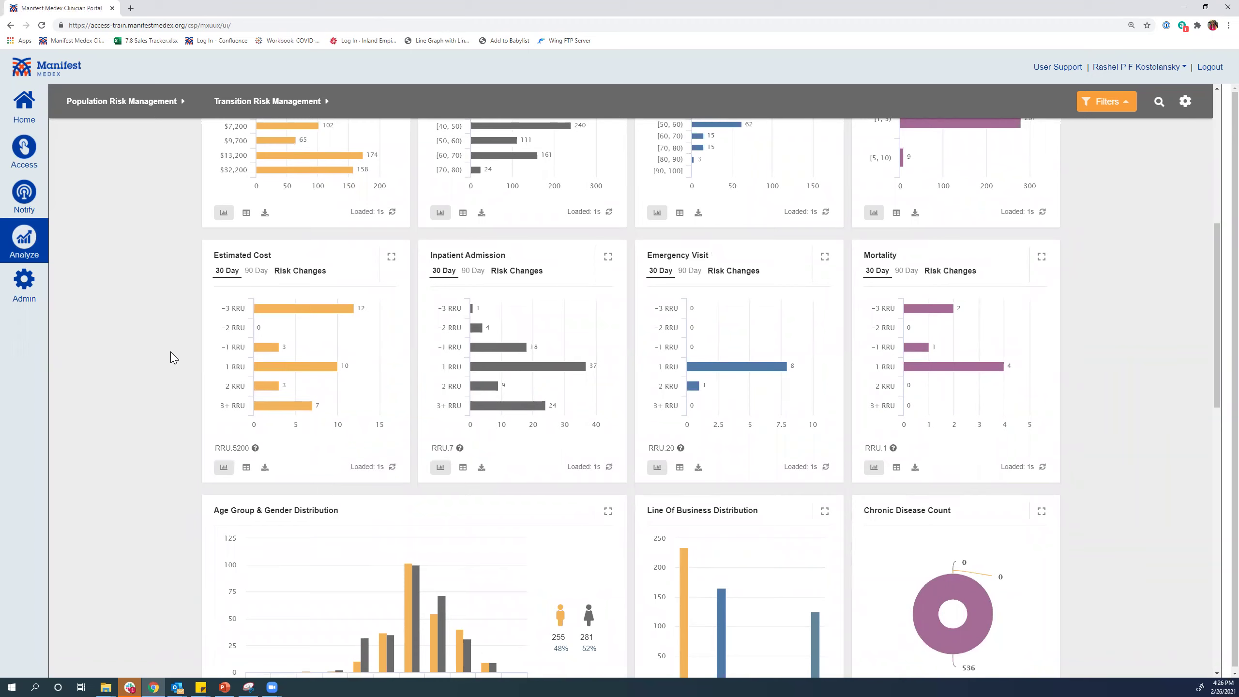
scroll(173, 359, down, 7)
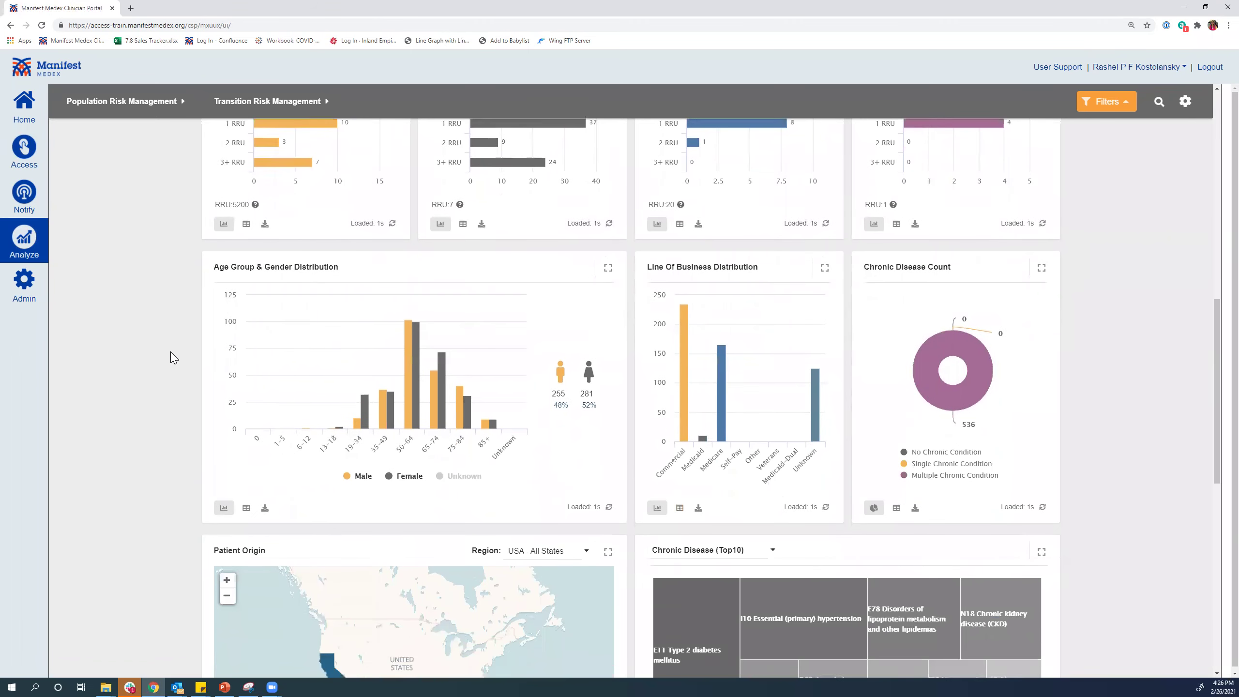
scroll(174, 358, down, 1)
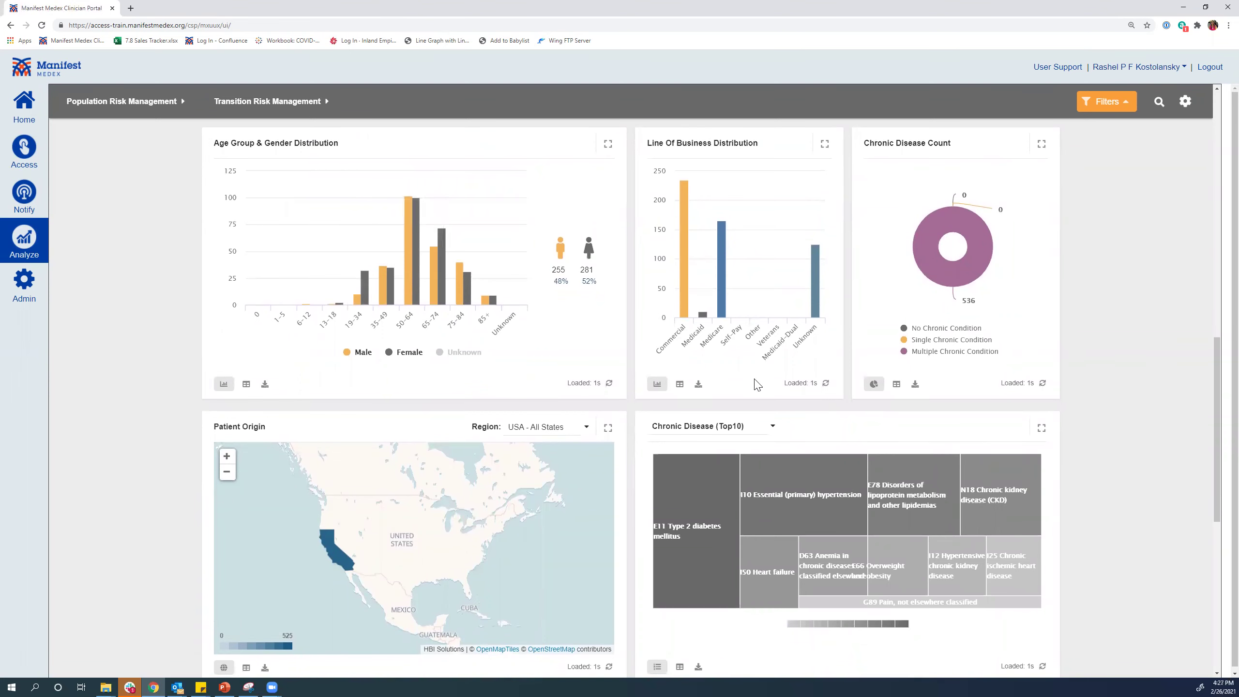
mouse_move(930, 278)
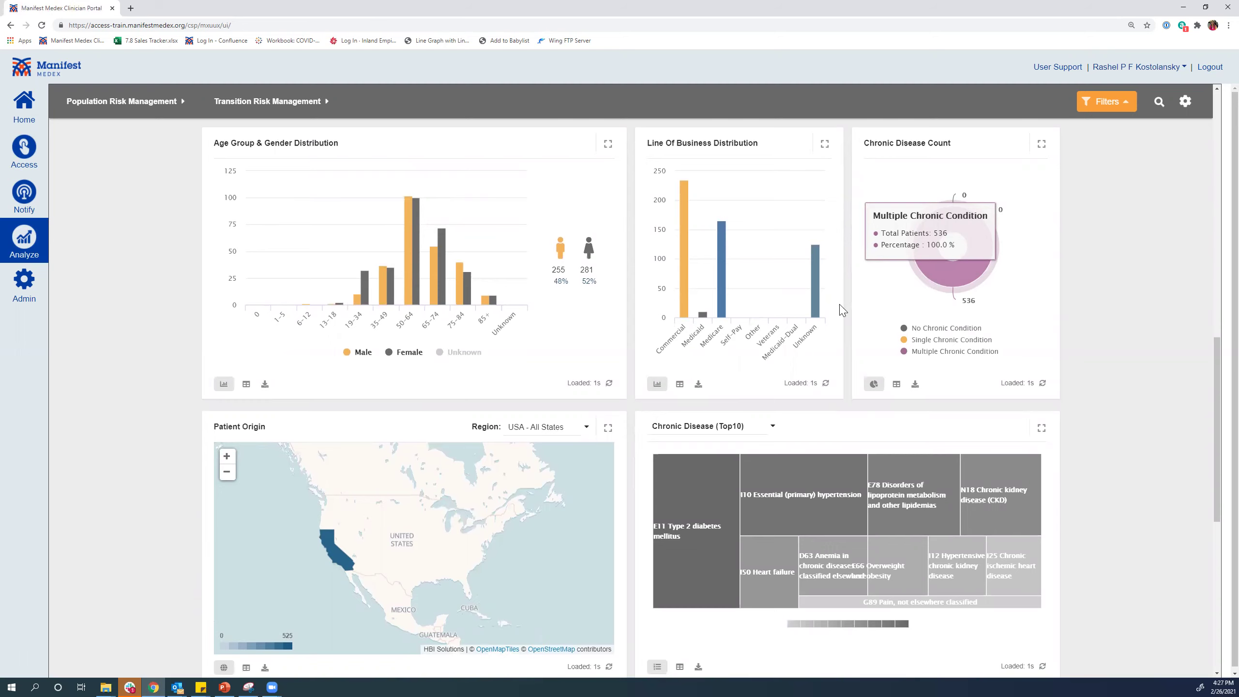
scroll(274, 505, down, 2)
scroll(274, 505, down, 2)
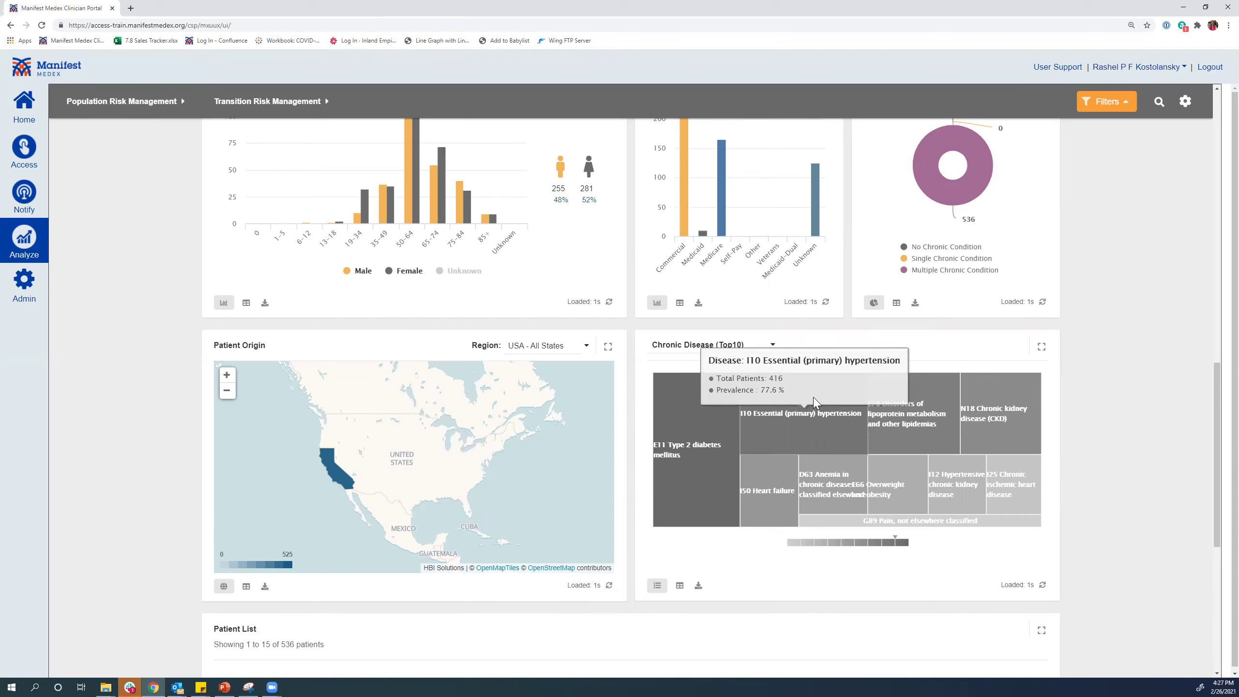
scroll(1098, 473, down, 5)
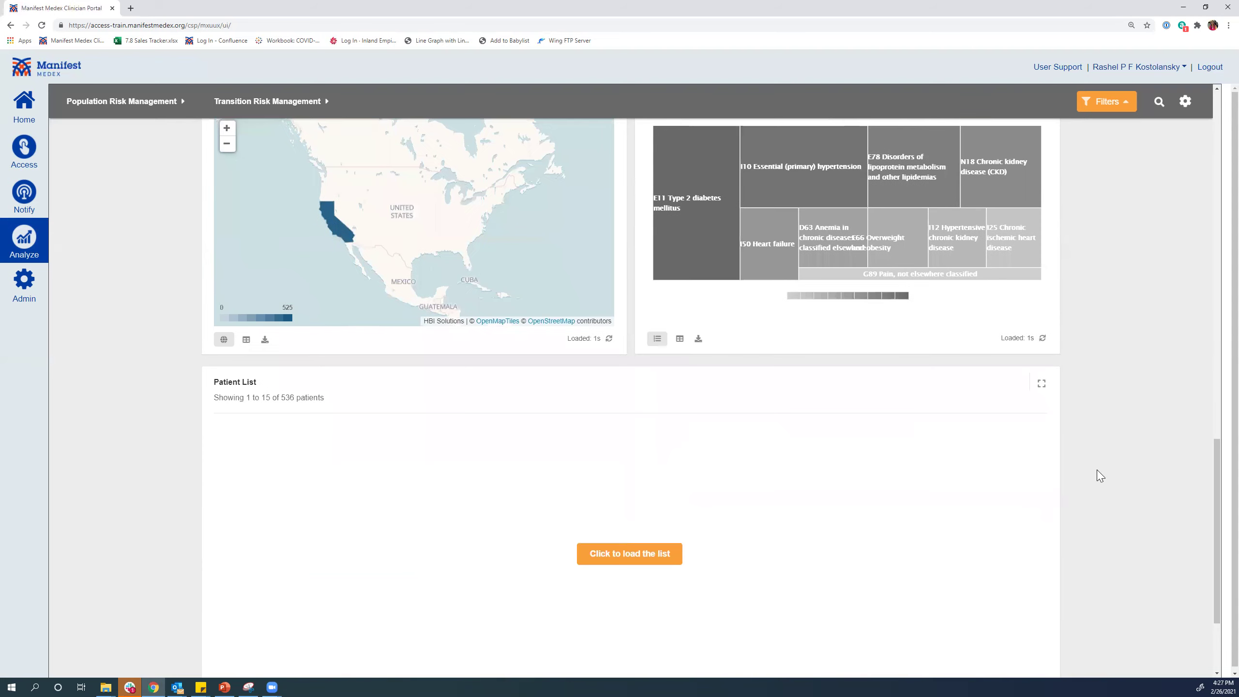
Load the filtered patient list and open the third patient's Individual Profile, a 79-year-old male.
scroll(1097, 474, down, 2)
click(646, 461)
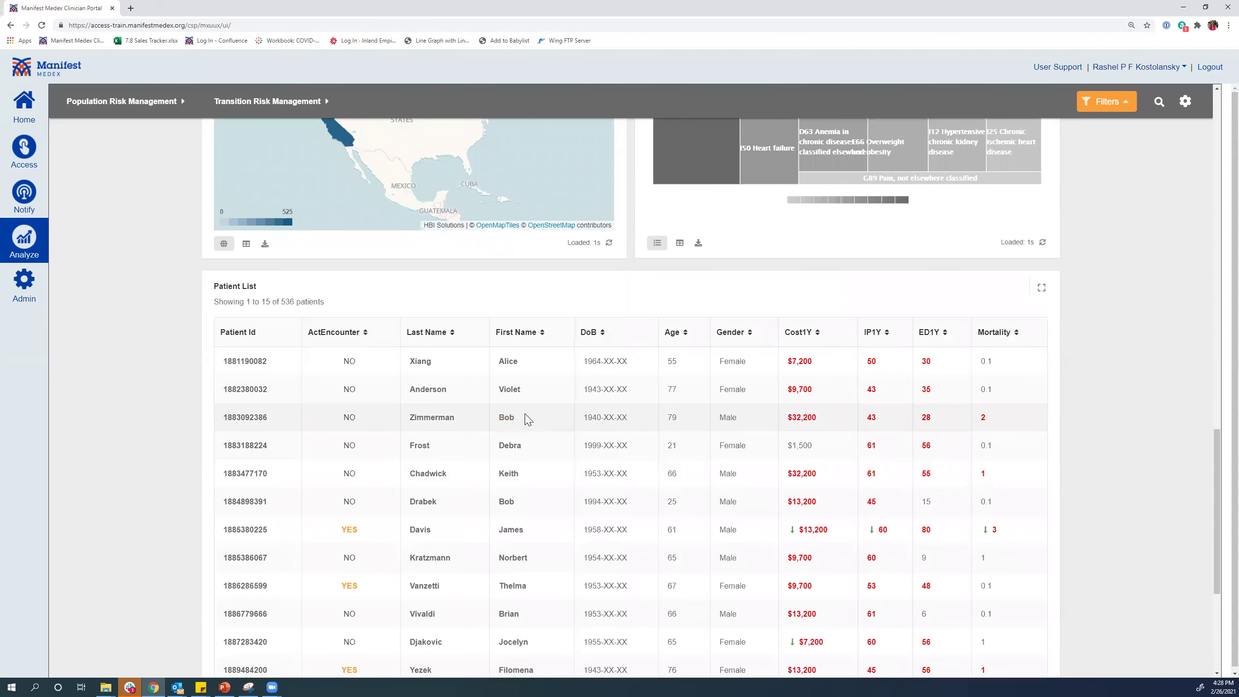
click(427, 420)
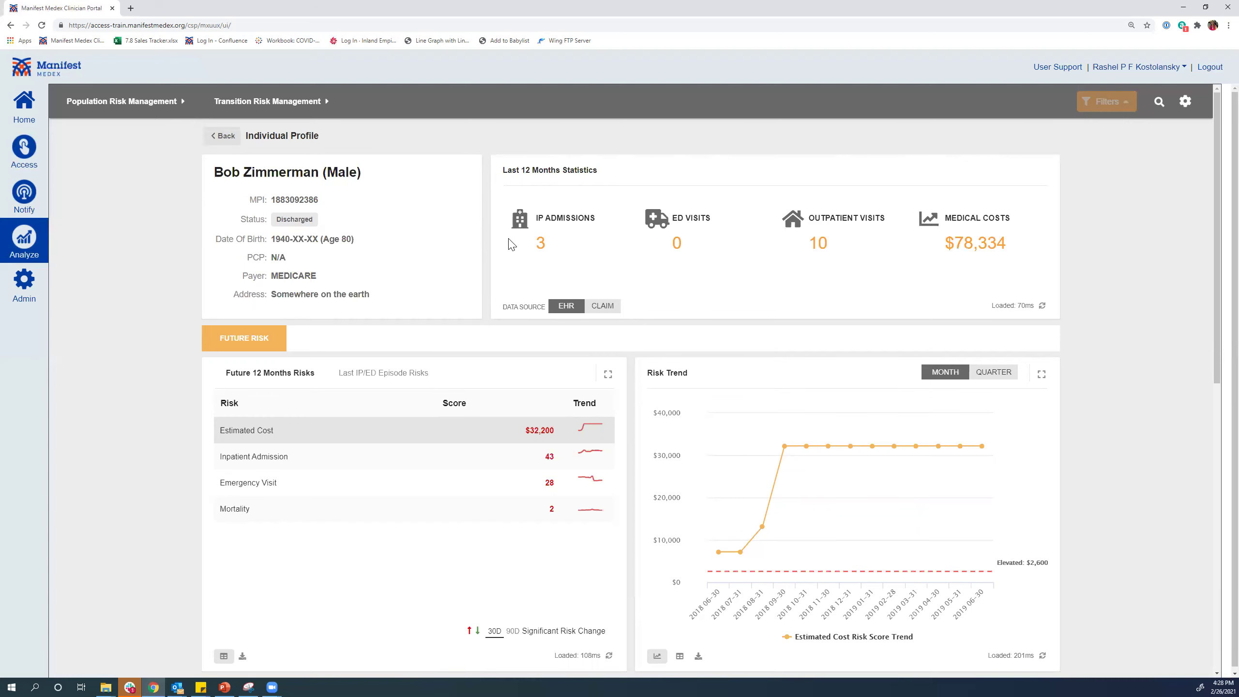
scroll(511, 244, down, 2)
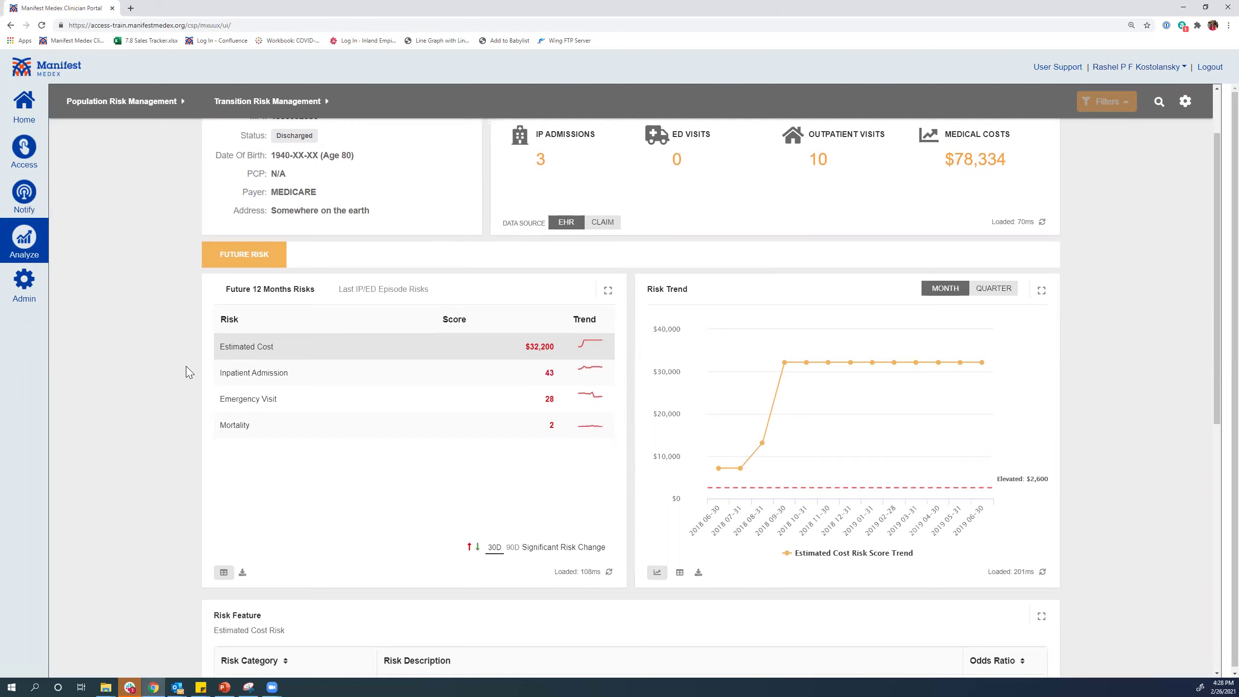
scroll(190, 378, down, 5)
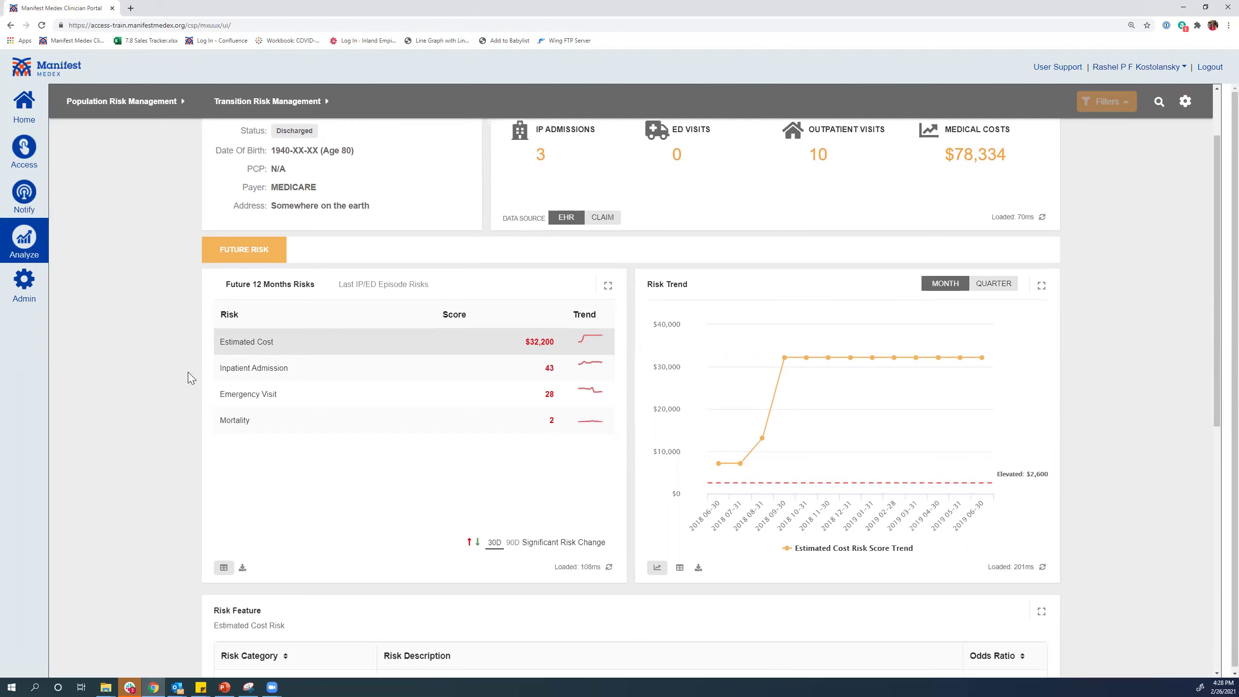
scroll(190, 378, down, 3)
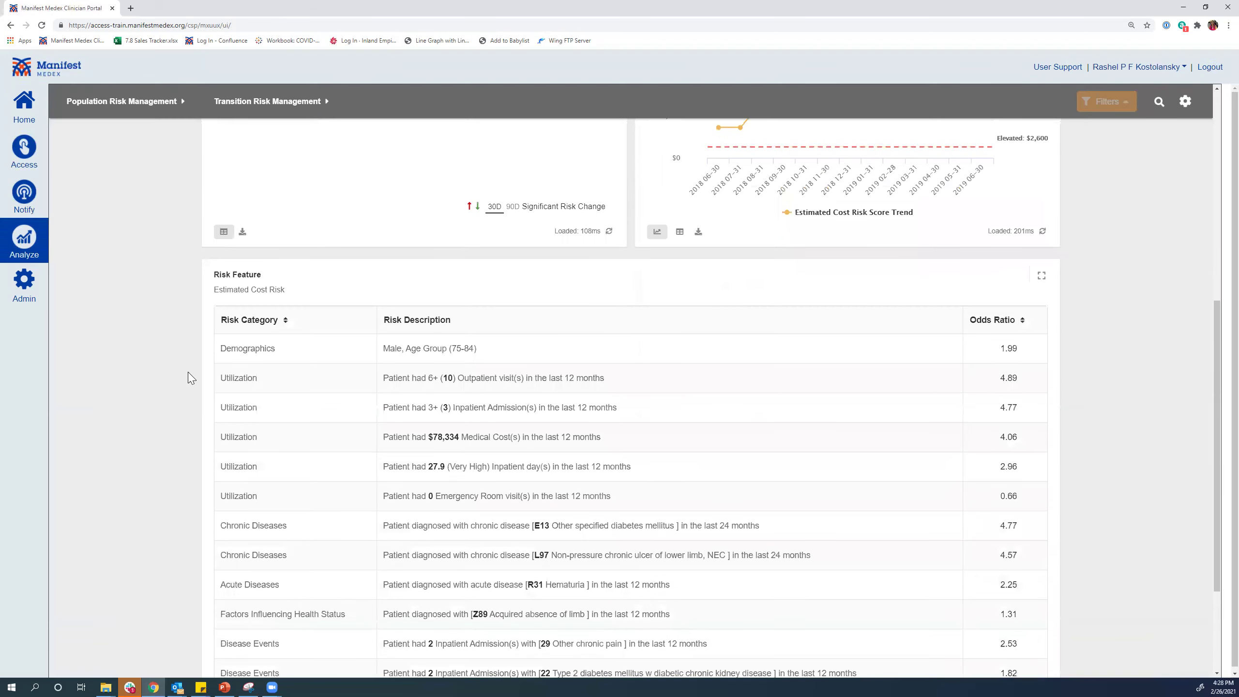
scroll(190, 379, down, 1)
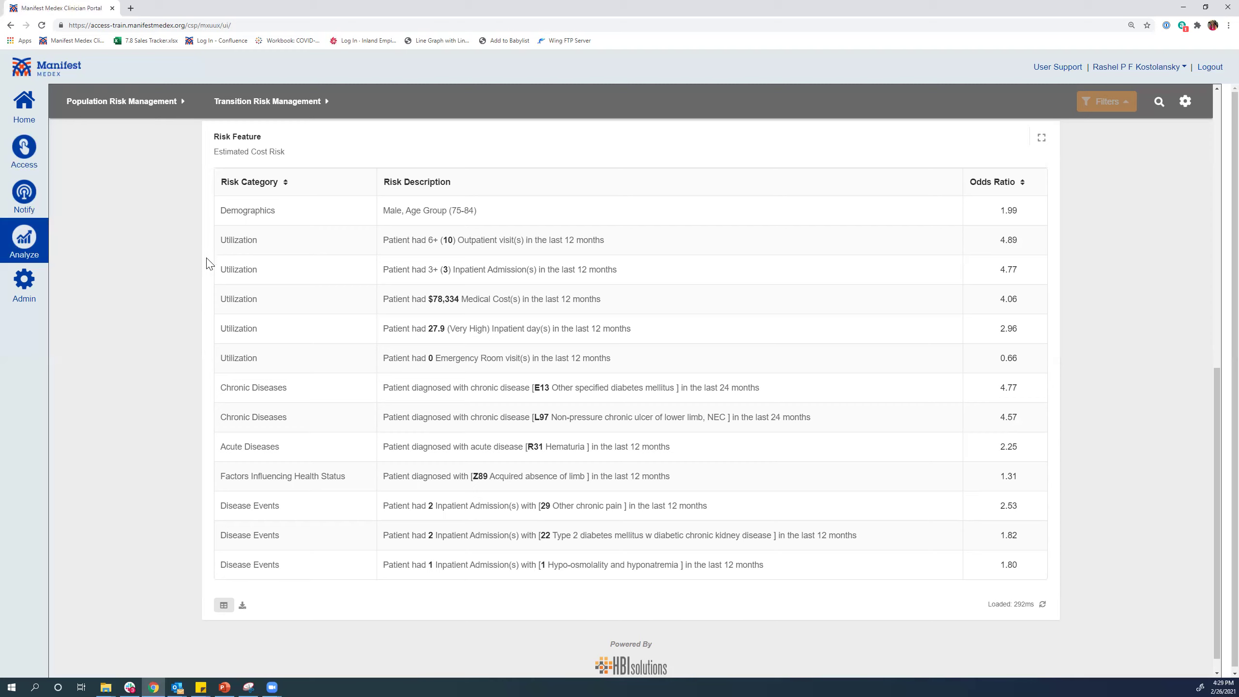
scroll(208, 266, down, 1)
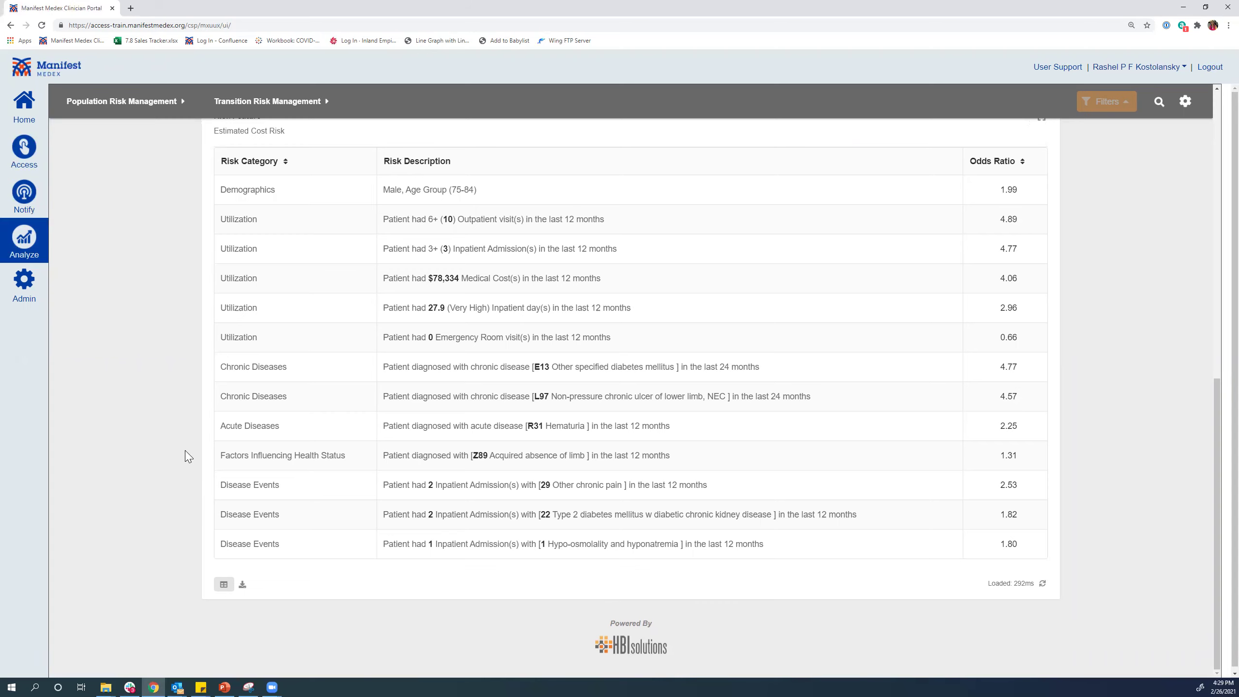
scroll(204, 282, up, 2)
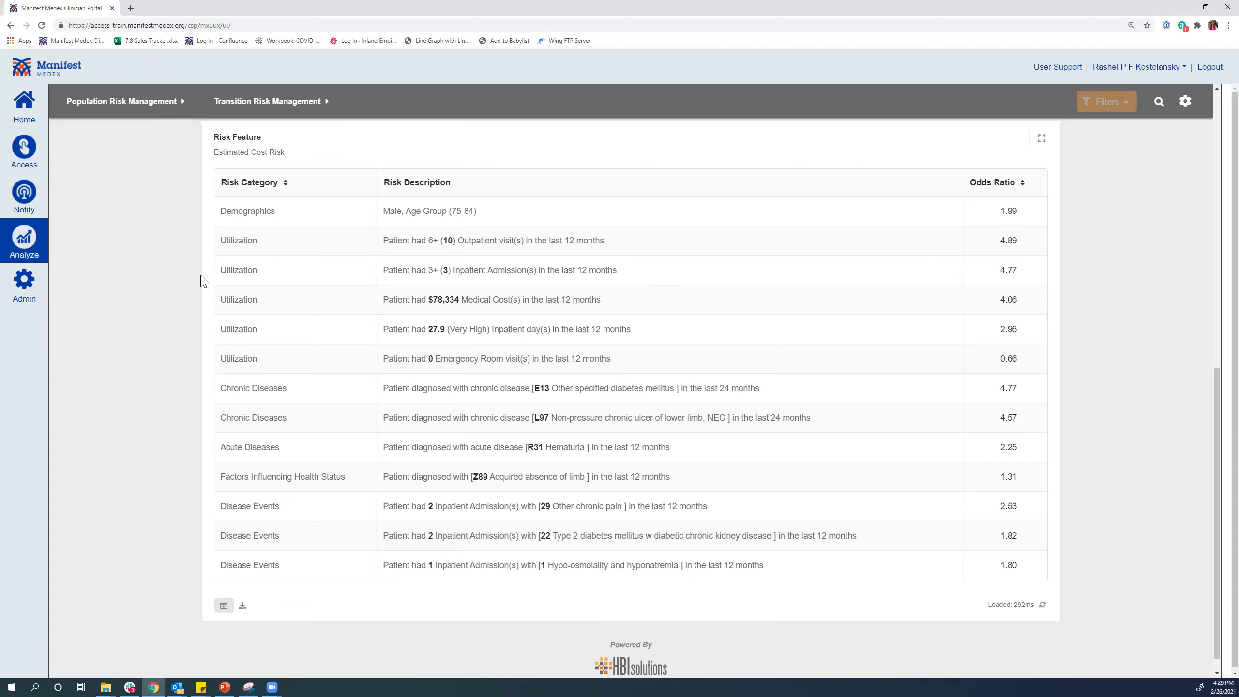
scroll(203, 281, up, 6)
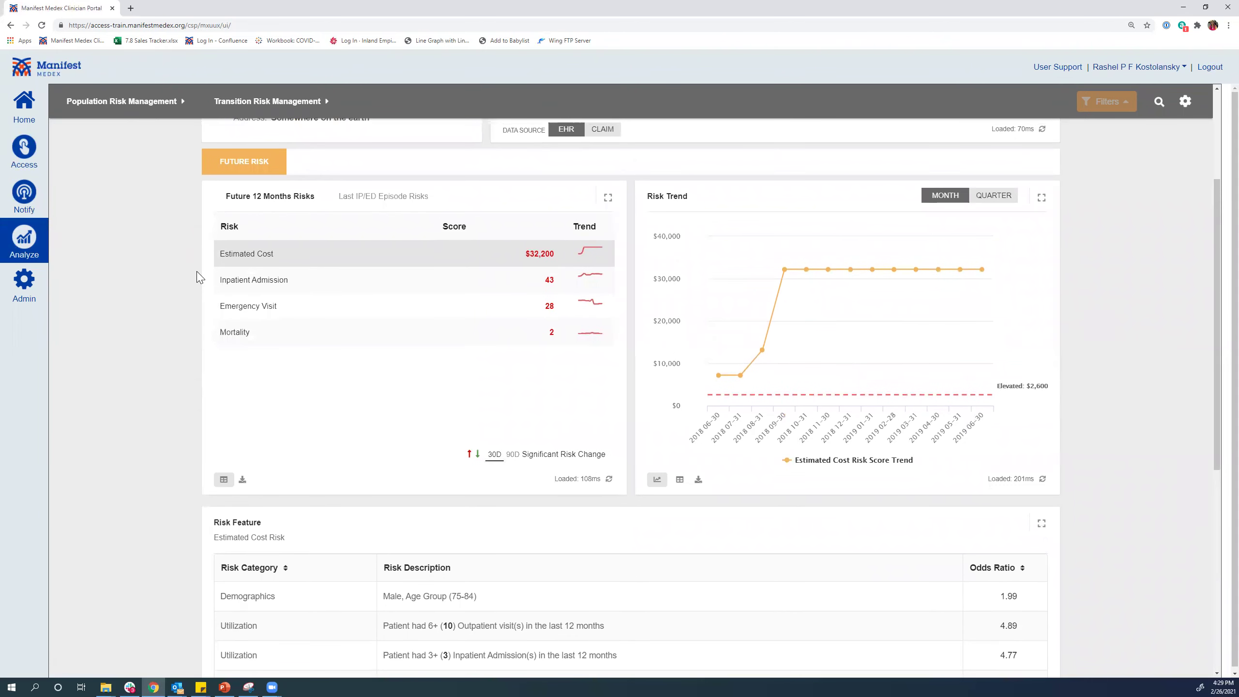
scroll(199, 277, up, 3)
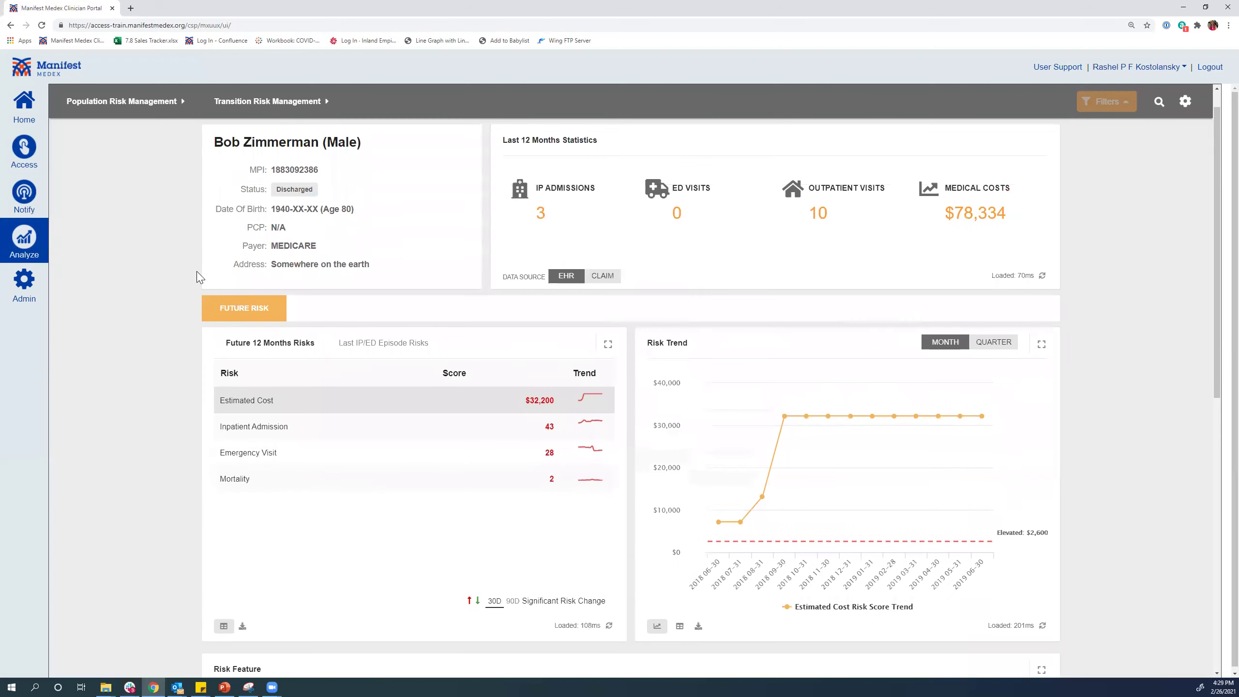